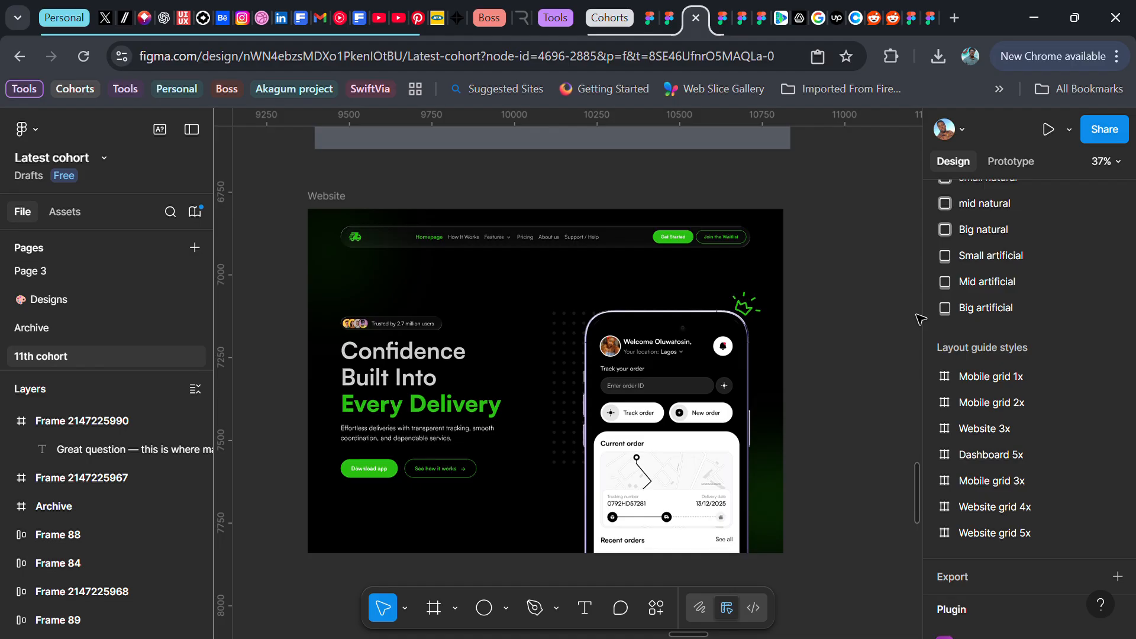
Paste the Apple App Store logo frame beside the website design and resize it proportionally to 64×64
scroll(752, 385, "right", 1)
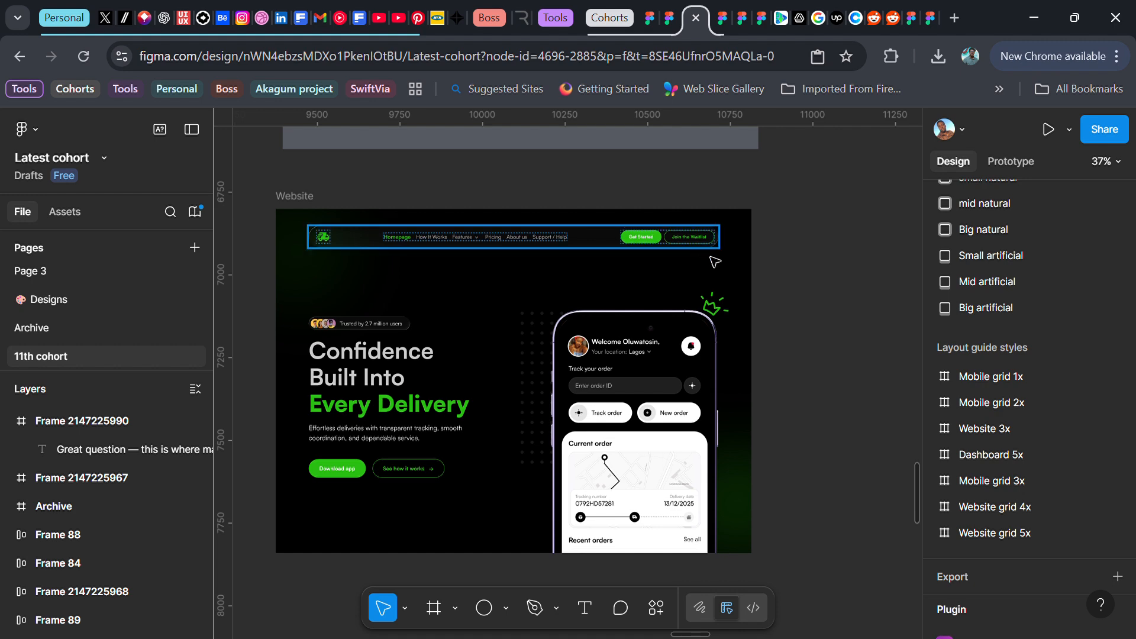
key("f")
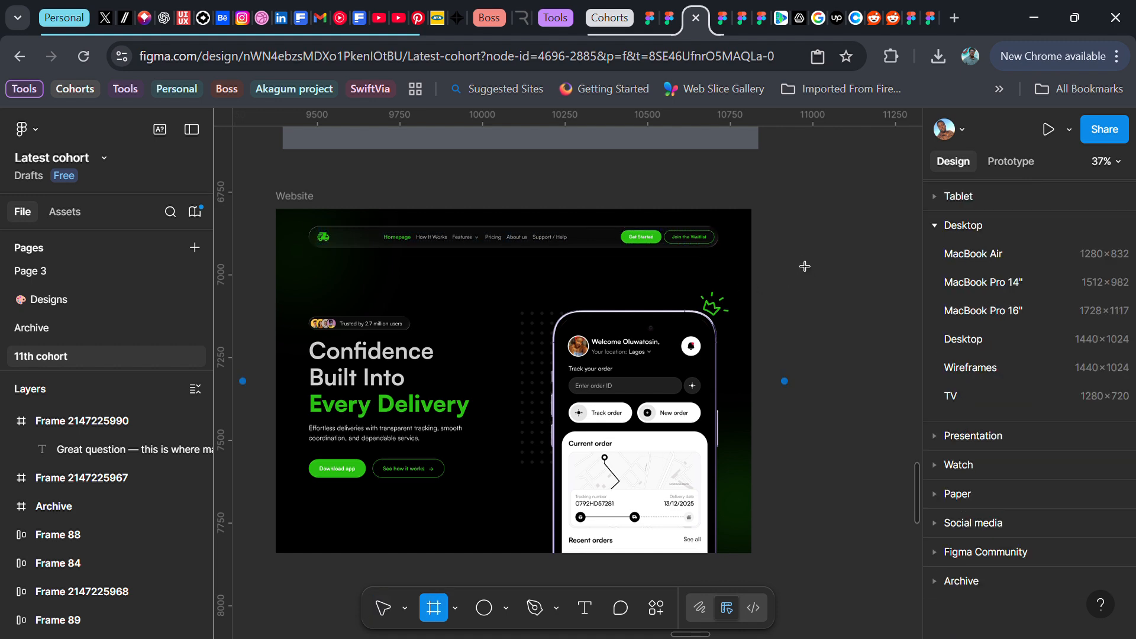
key("ctrl+v")
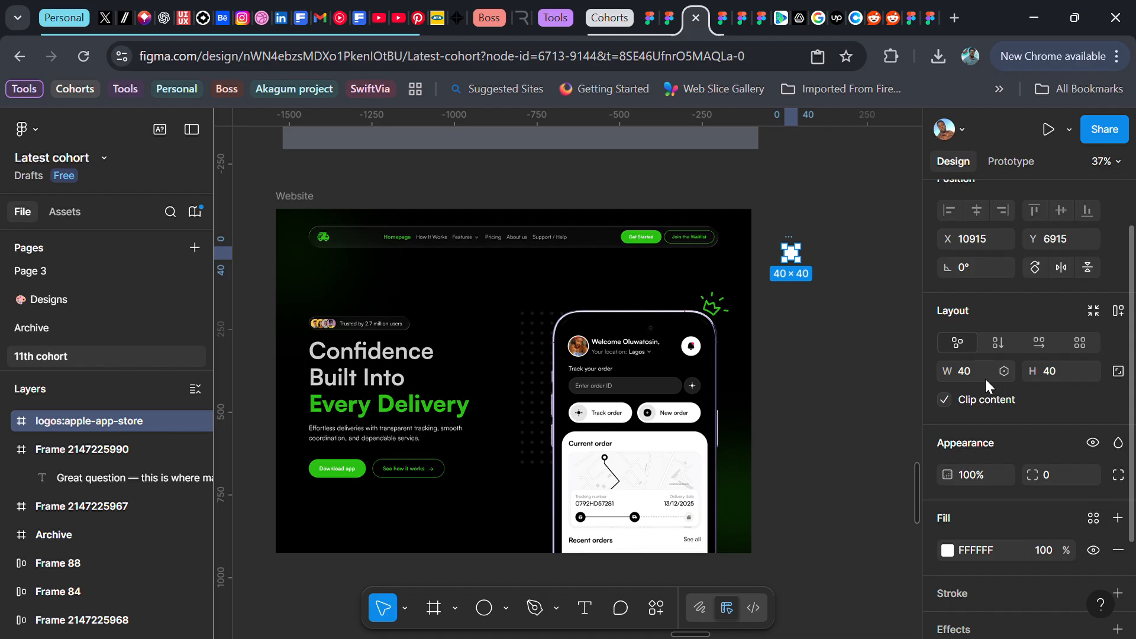
left_click(1116, 374)
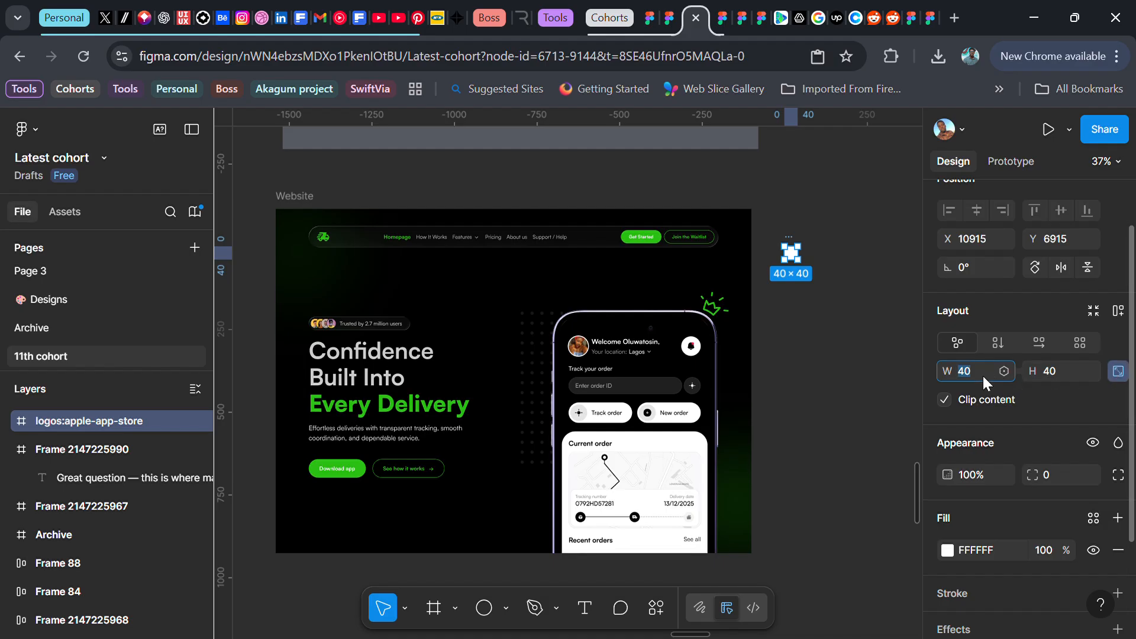
key("Return")
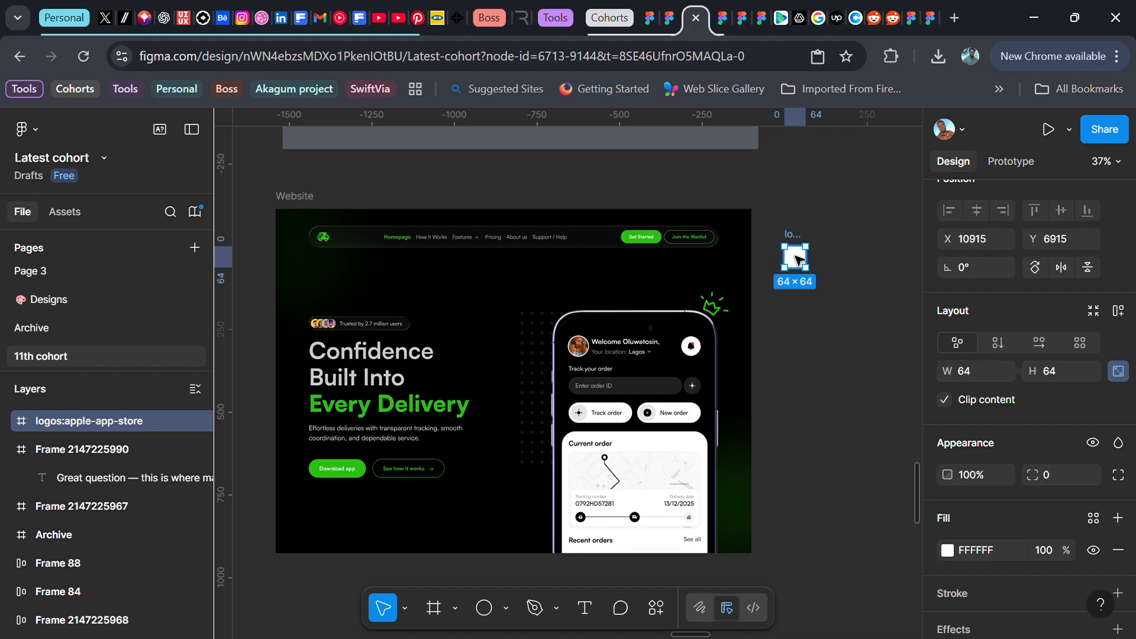
Remove the white fill from the logo frame
scroll(798, 262, "up", 5)
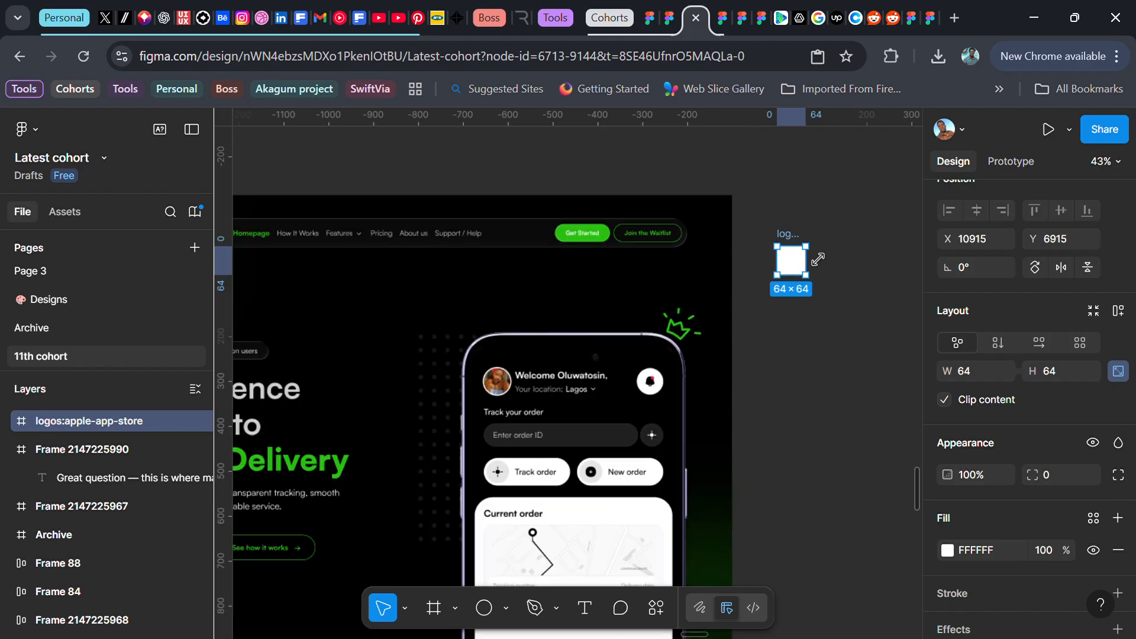
scroll(1092, 470, "down", 2)
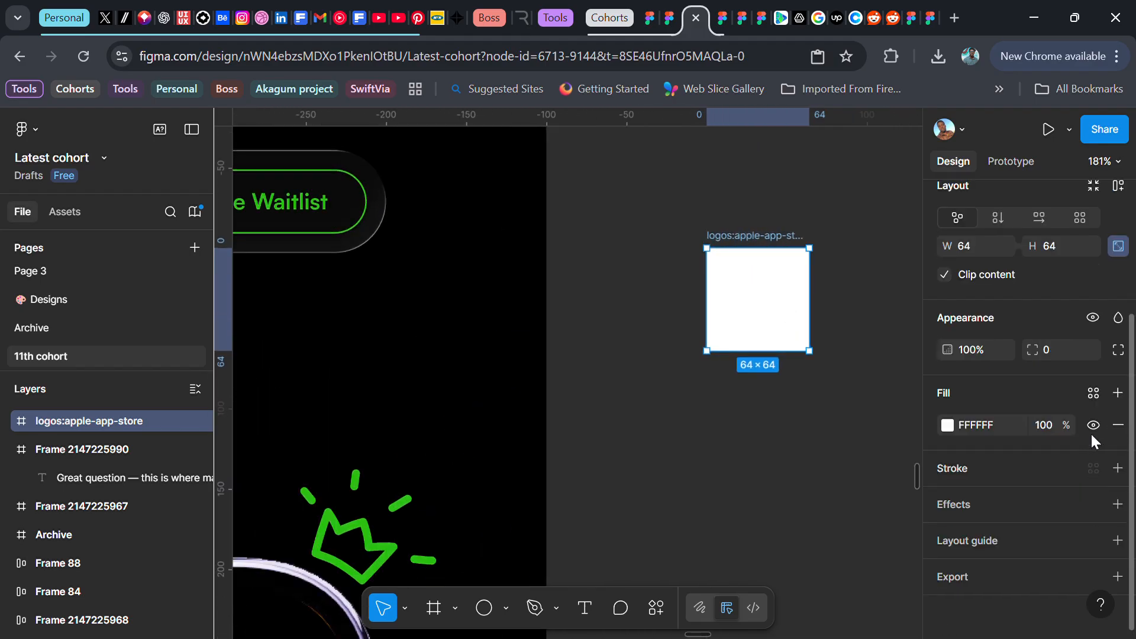
left_click(1119, 427)
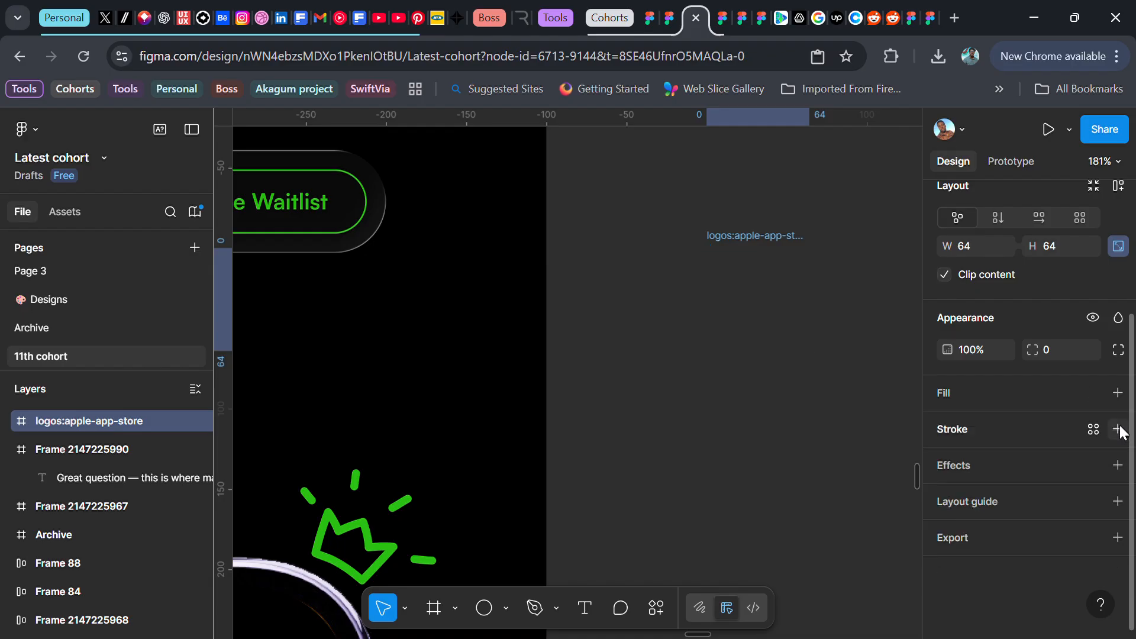
Duplicate the logo frame and place the copy to the right of the original
scroll(728, 283, "right", 2)
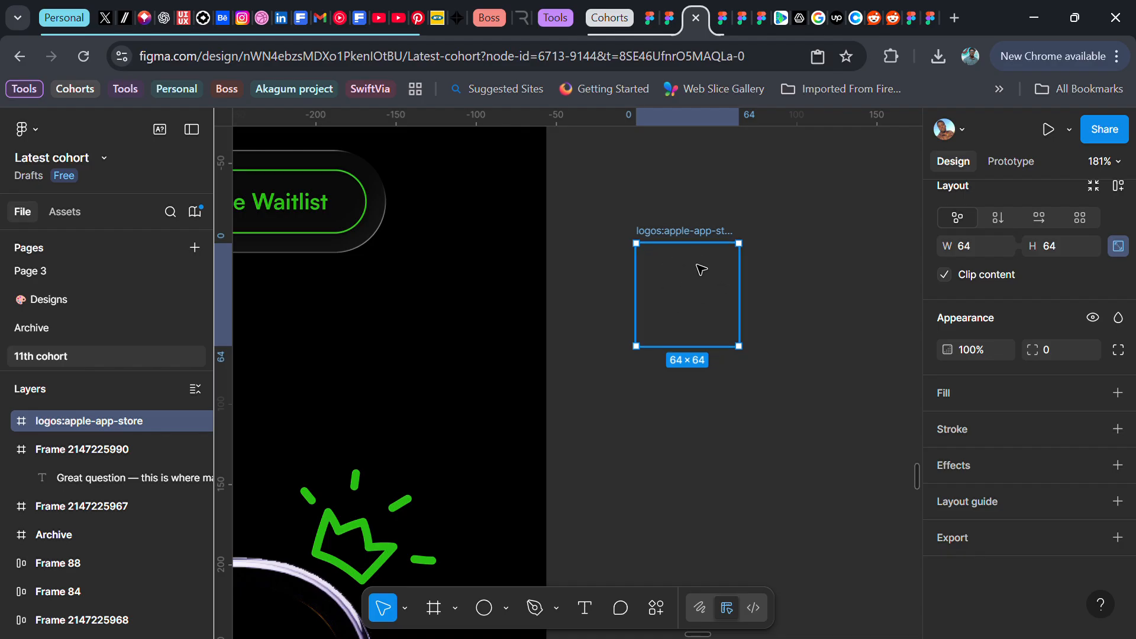
left_click_drag(682, 282, 797, 287)
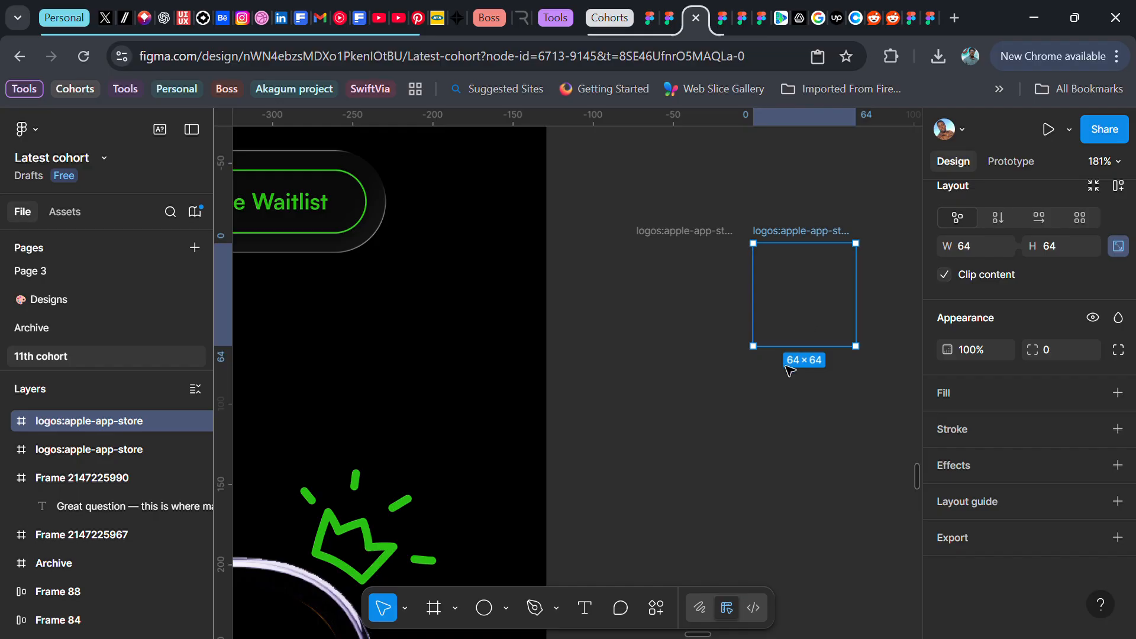
Draw a 40×40 circle below the logo frames and fill it with the Pry color style
key("o")
left_click(710, 464)
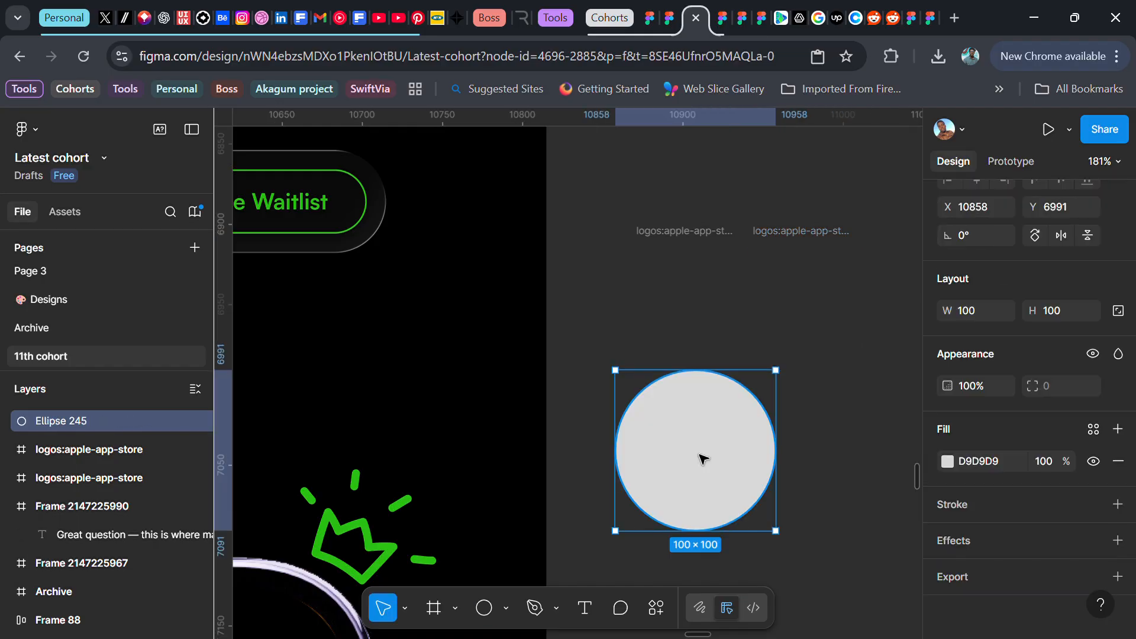
left_click(1119, 312)
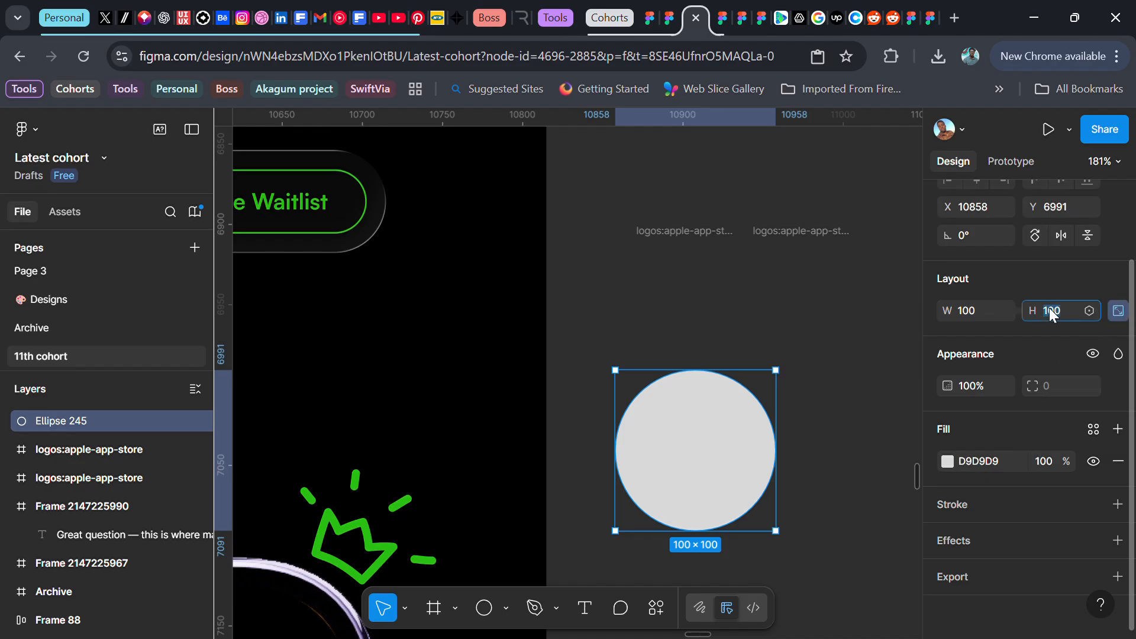
type("40")
key("Return")
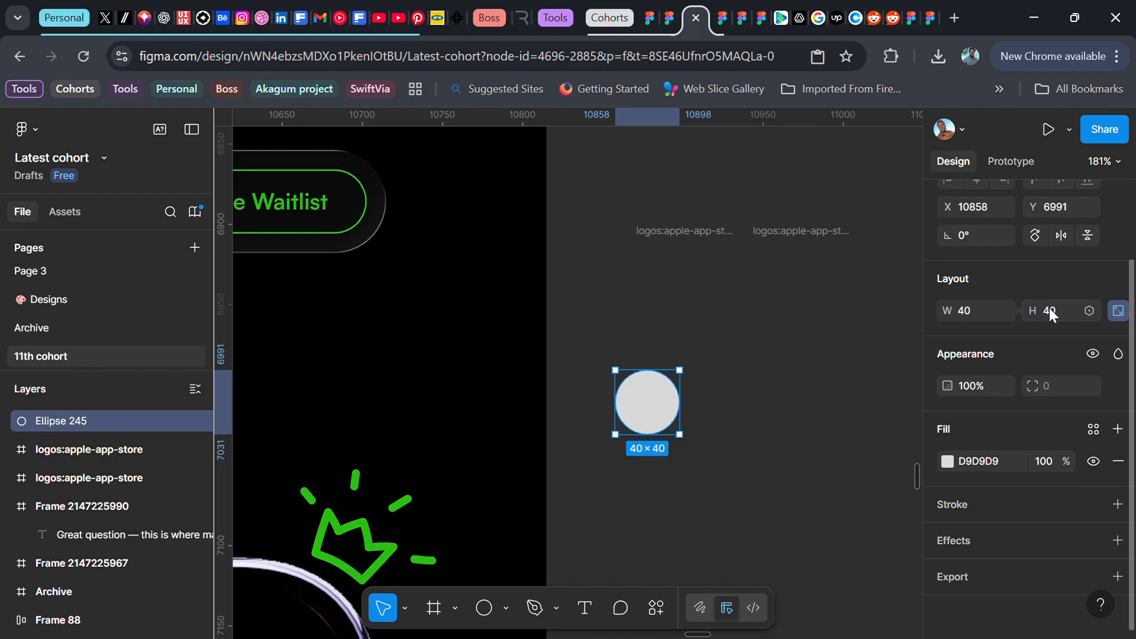
left_click(1093, 431)
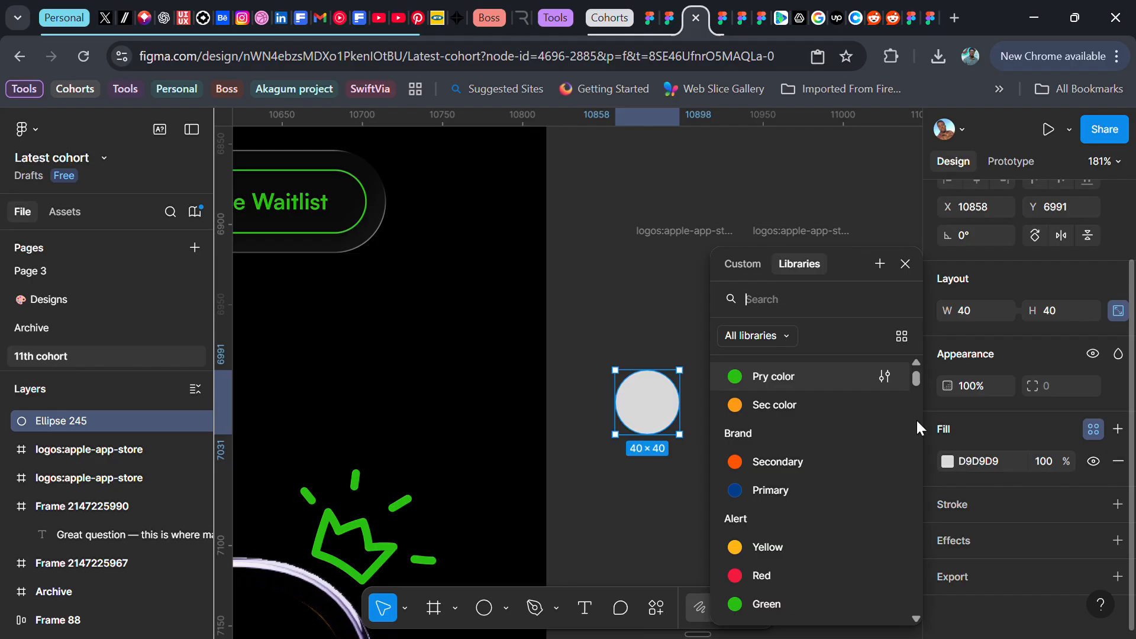
left_click(769, 376)
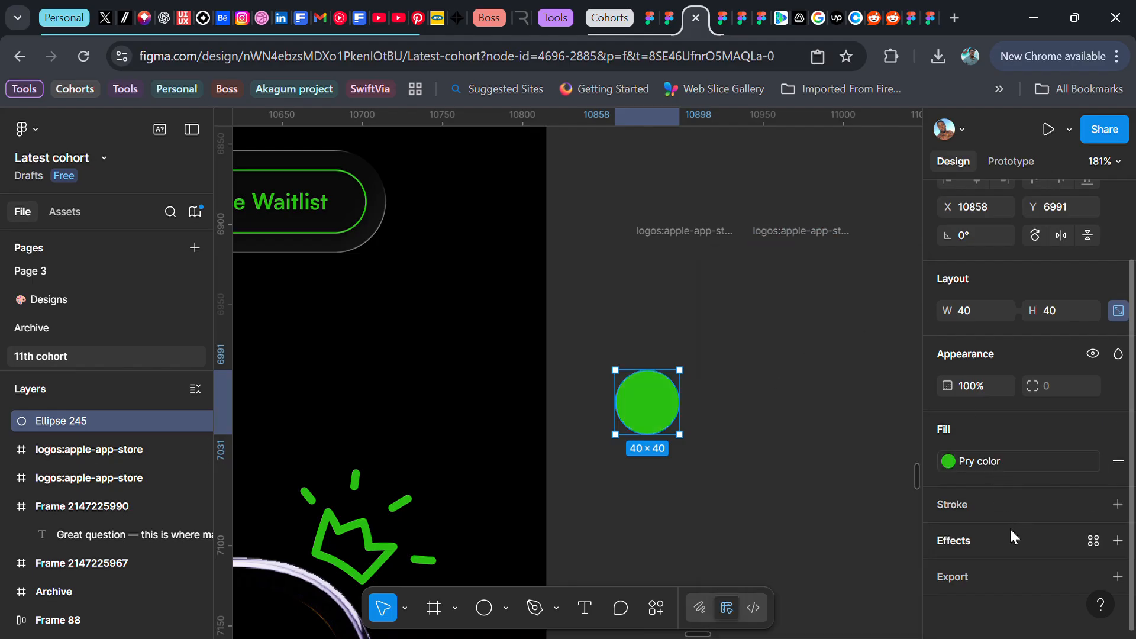
Add a Layer blur effect with a blur of 50 to the circle
left_click(1117, 540)
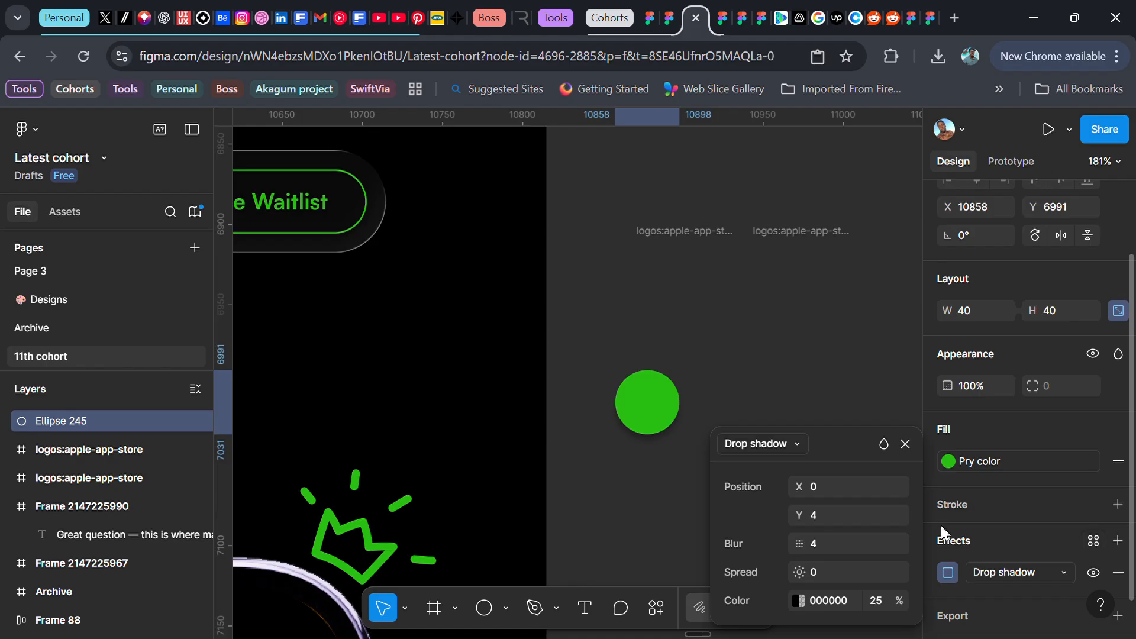
left_click(792, 445)
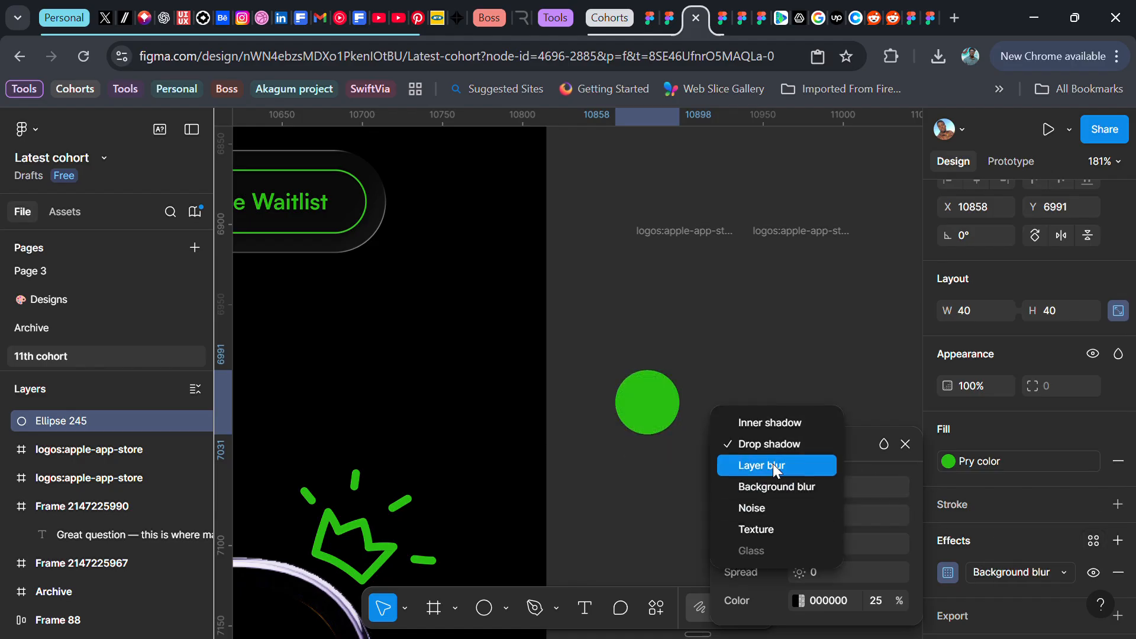
left_click(773, 463)
left_click(824, 505)
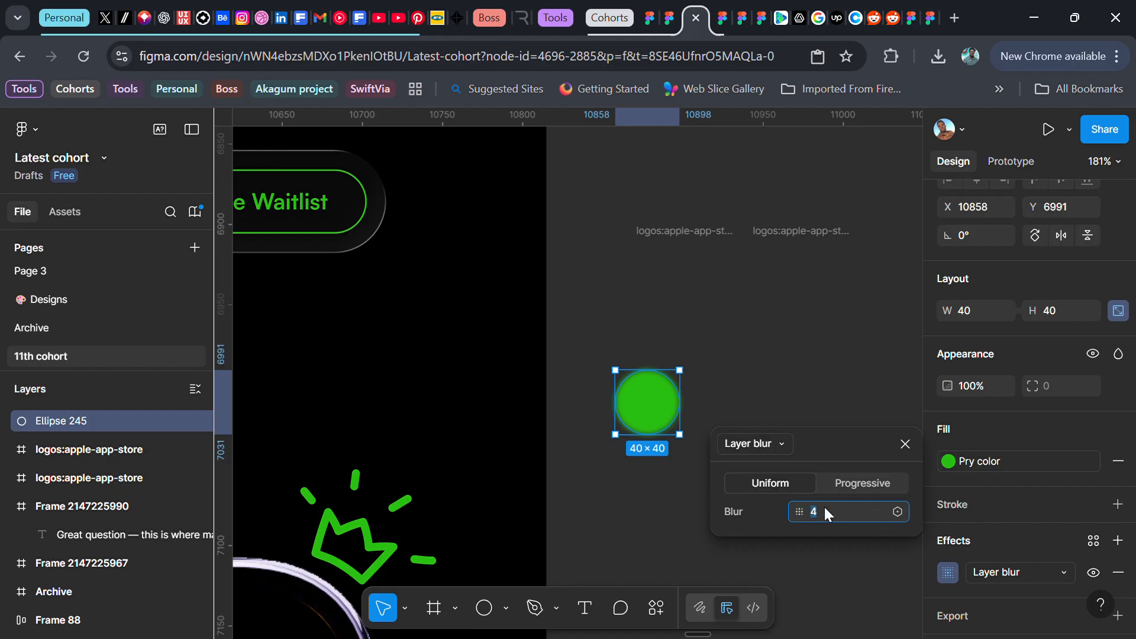
type("50")
key("Return")
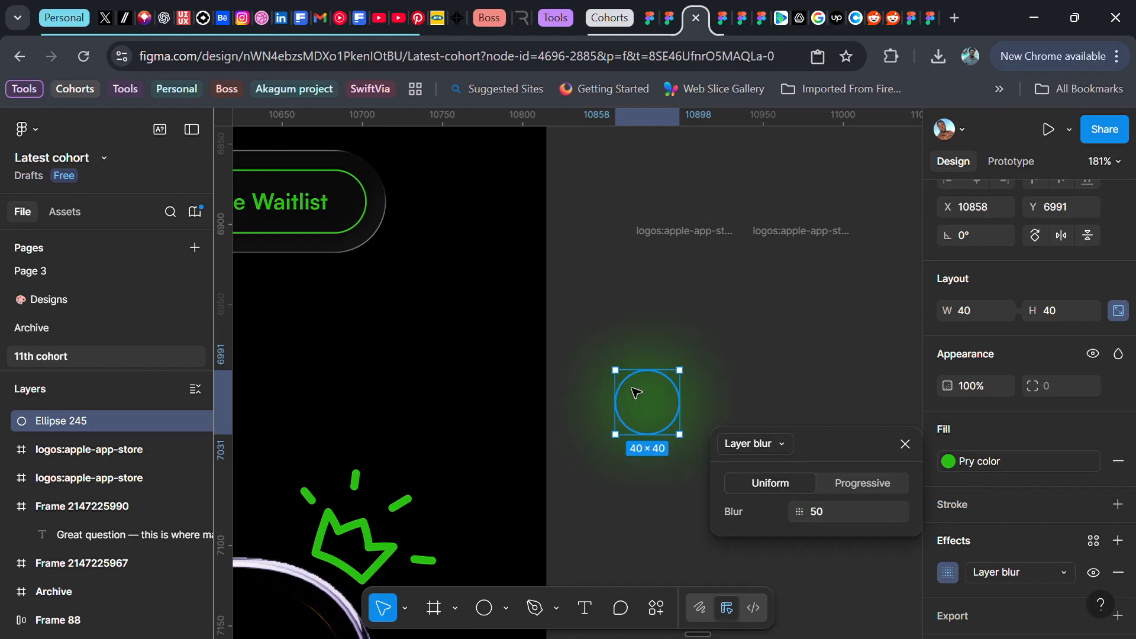
left_click(905, 444)
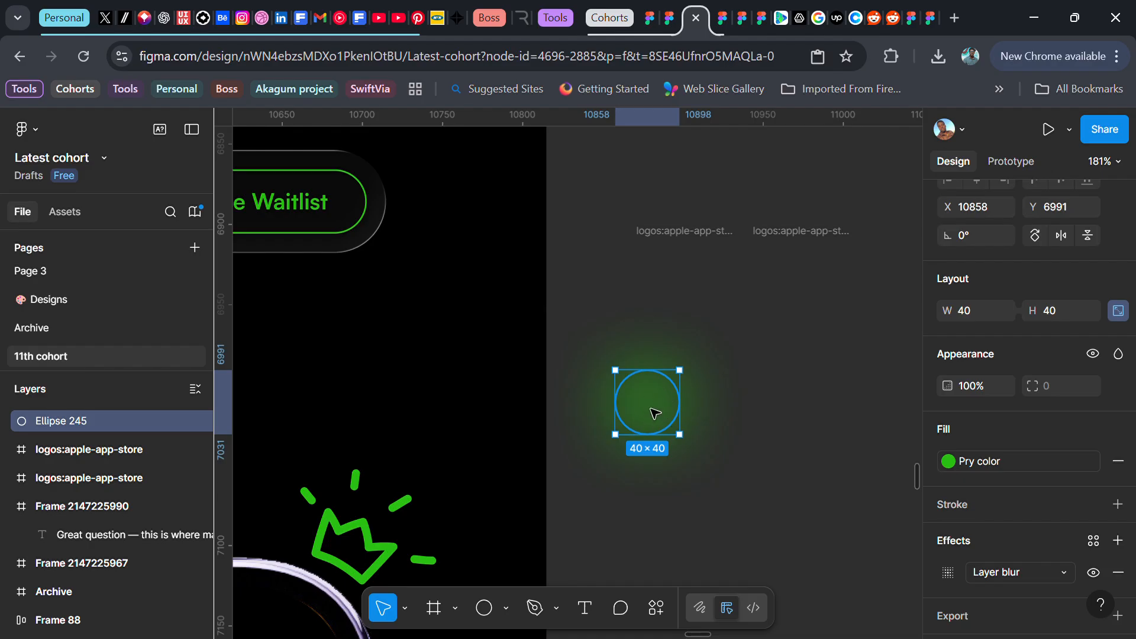
Move the blurred circle into the second logo frame and turn off that frame's clip content
left_click_drag(653, 413, 809, 305)
left_click(793, 235)
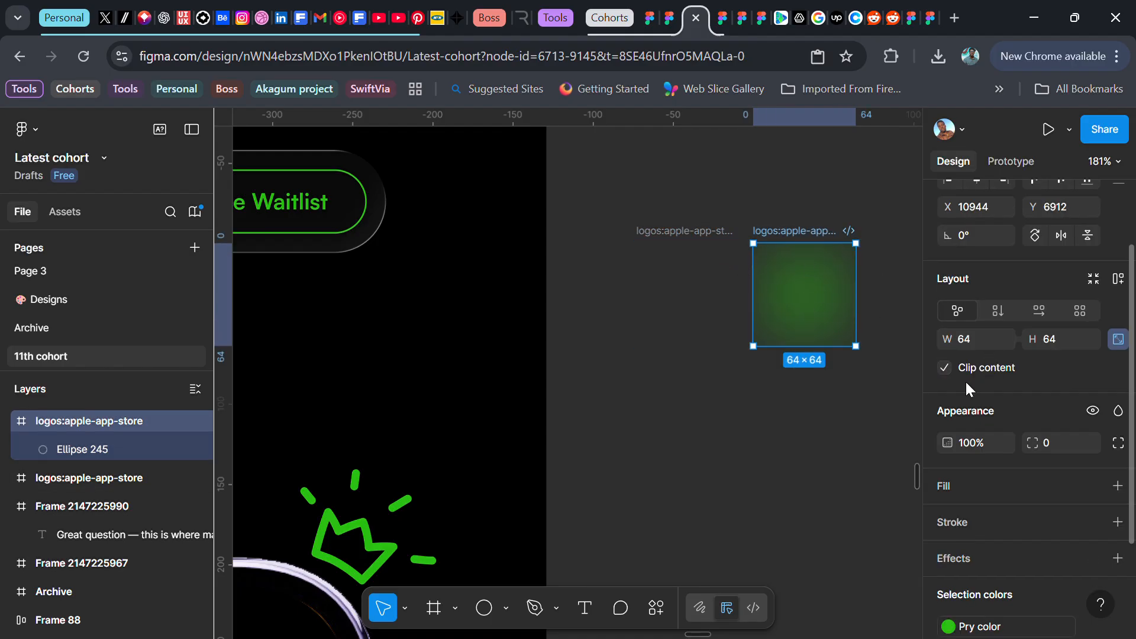
left_click(944, 368)
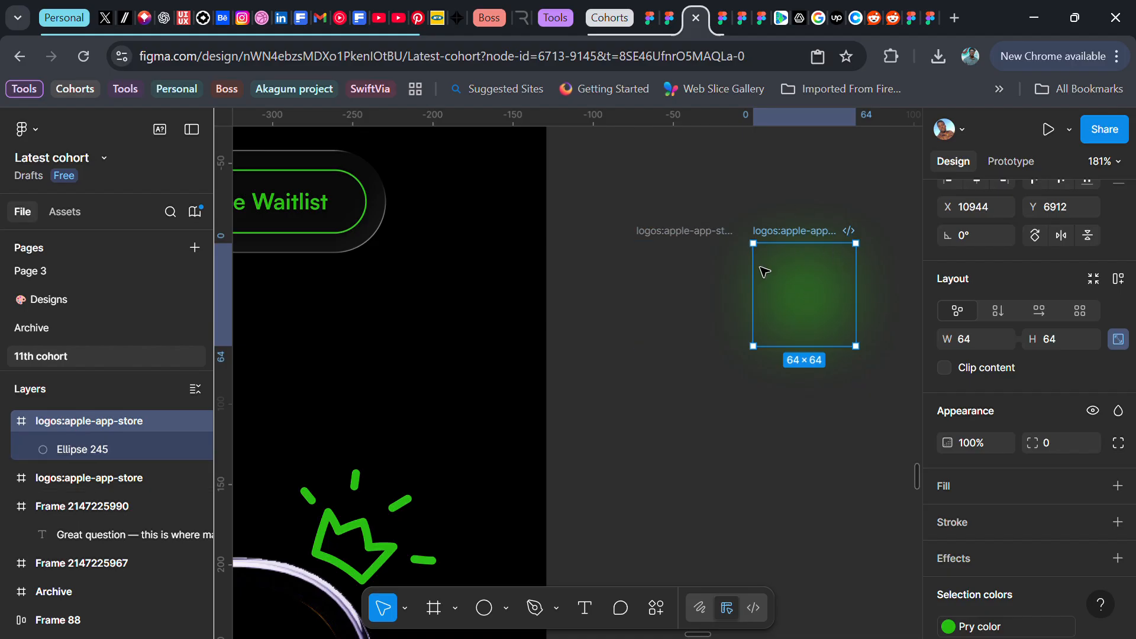
Select both logo frames and combine them into a component set
left_click(616, 211)
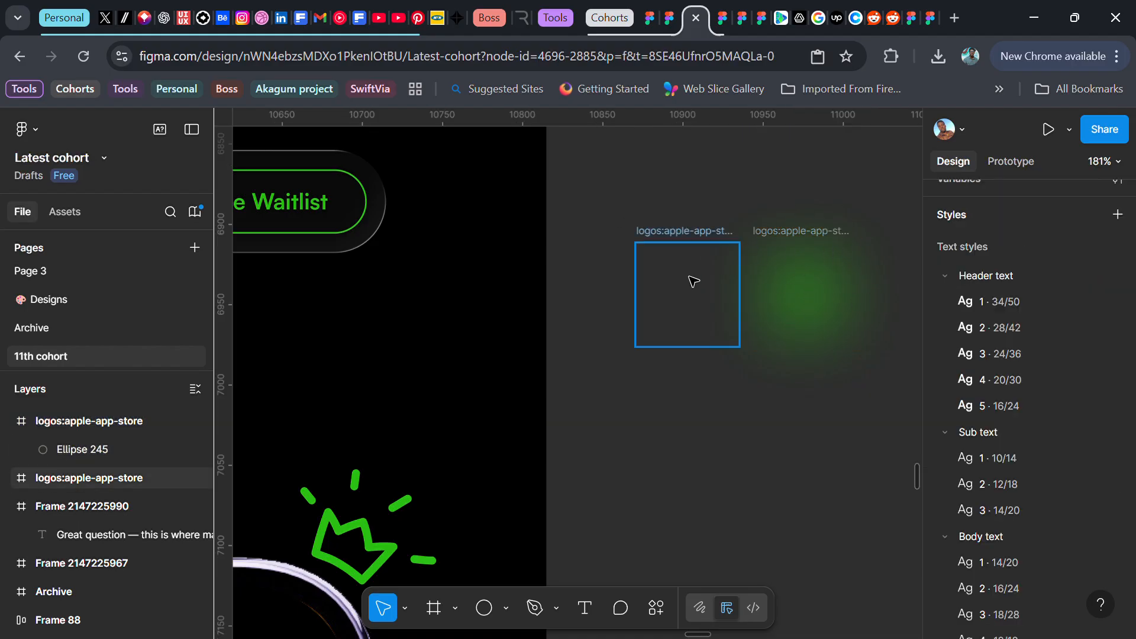
left_click(689, 255)
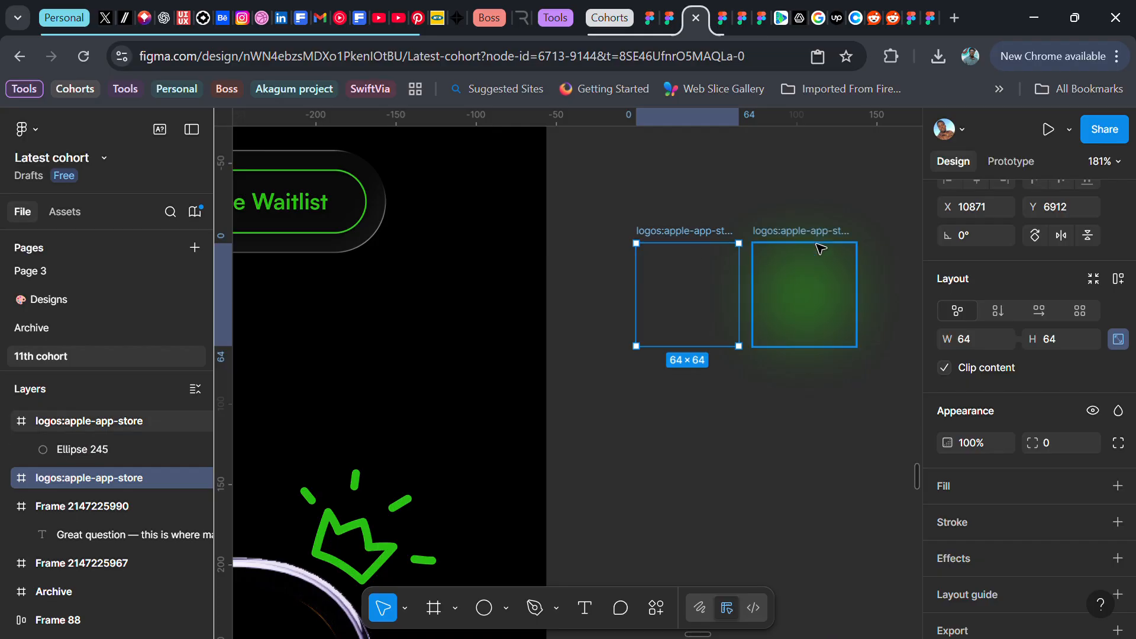
left_click(812, 271)
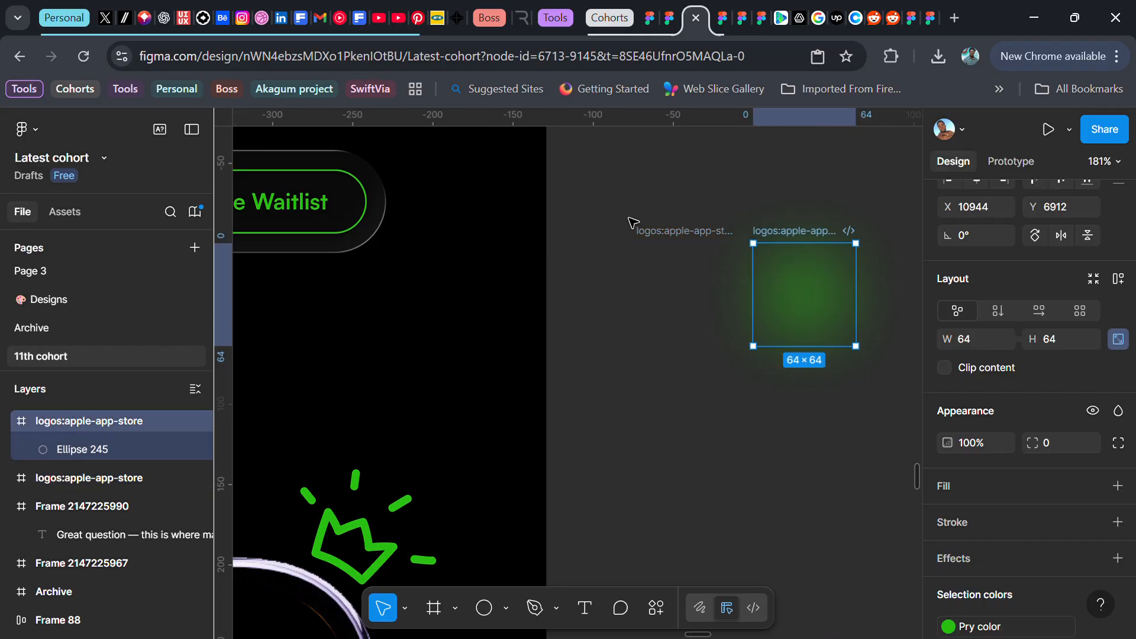
left_click_drag(604, 187, 901, 400)
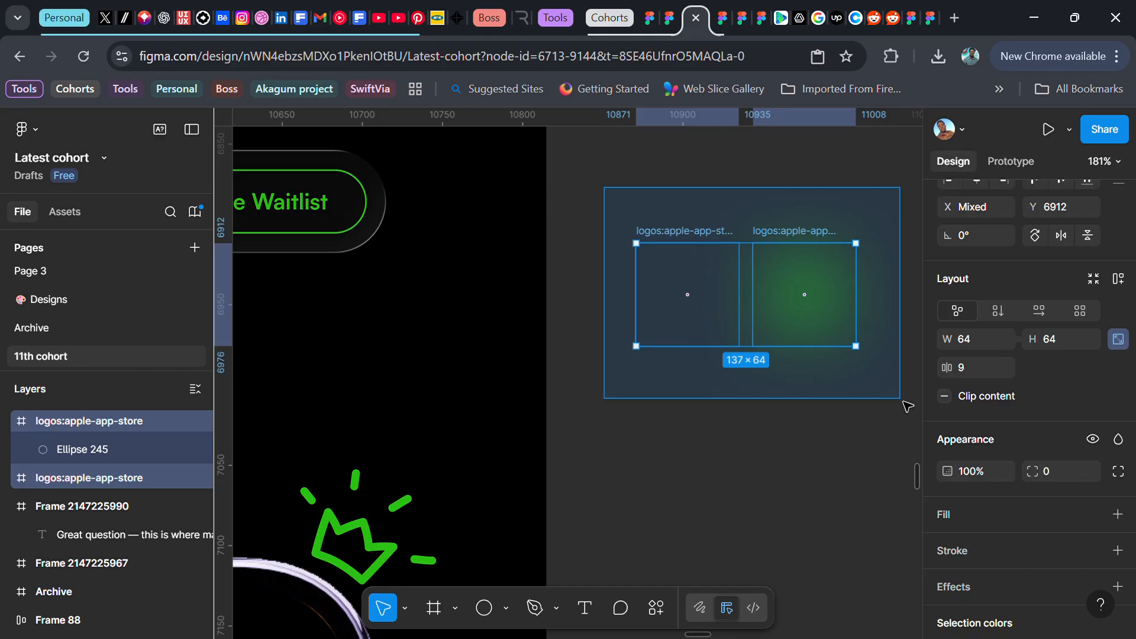
left_click(1071, 201)
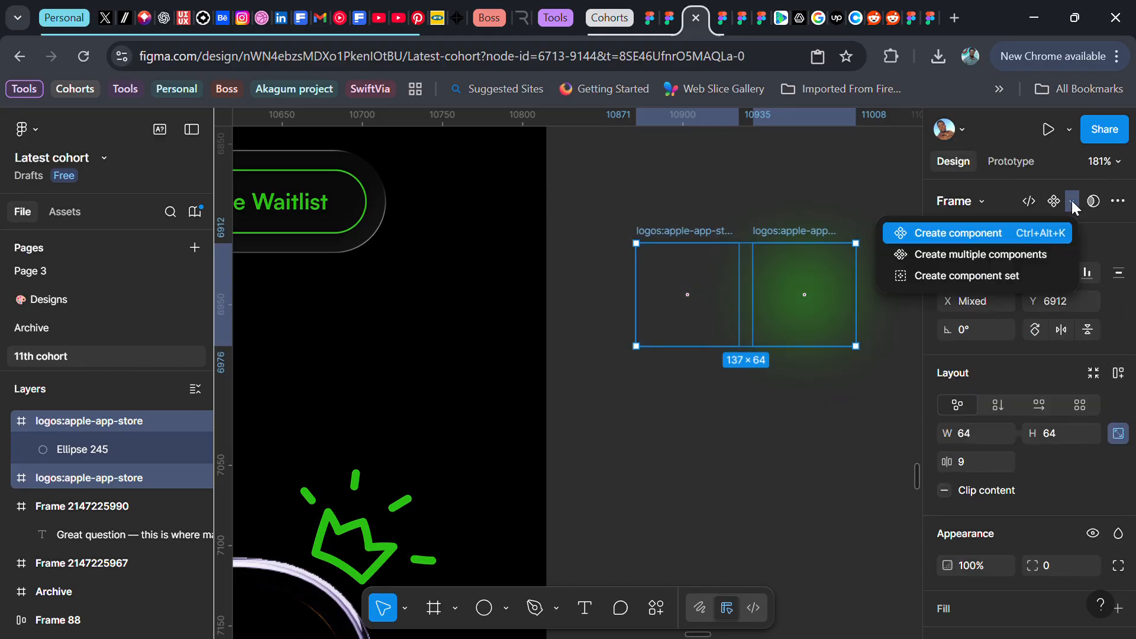
left_click(960, 271)
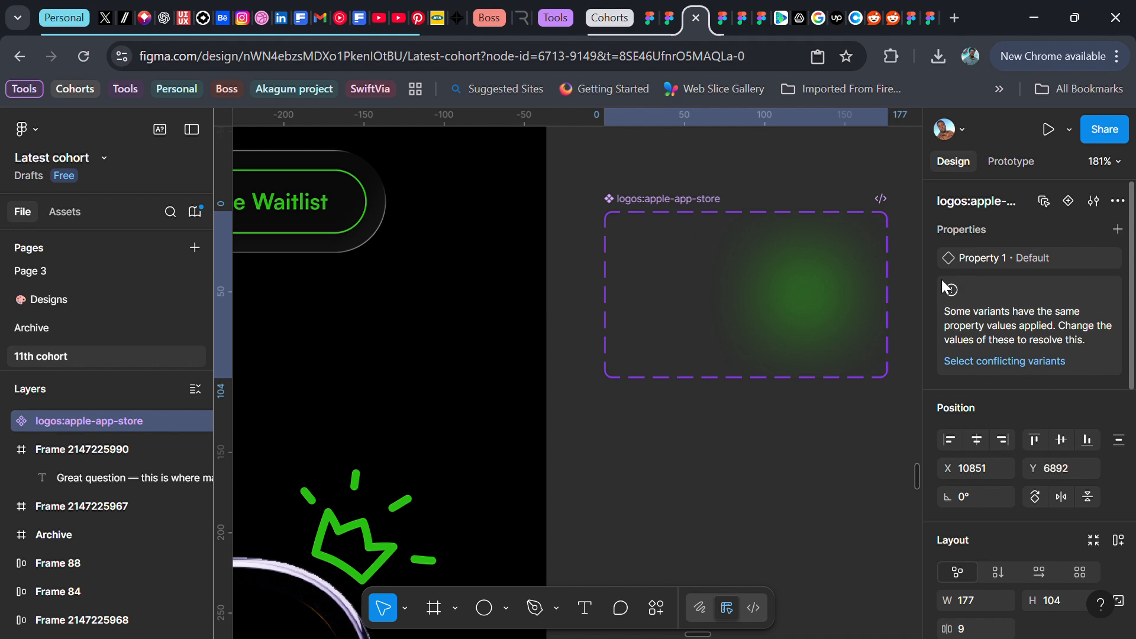
Set the second variant's Property 1 value to Glow
left_click(702, 262)
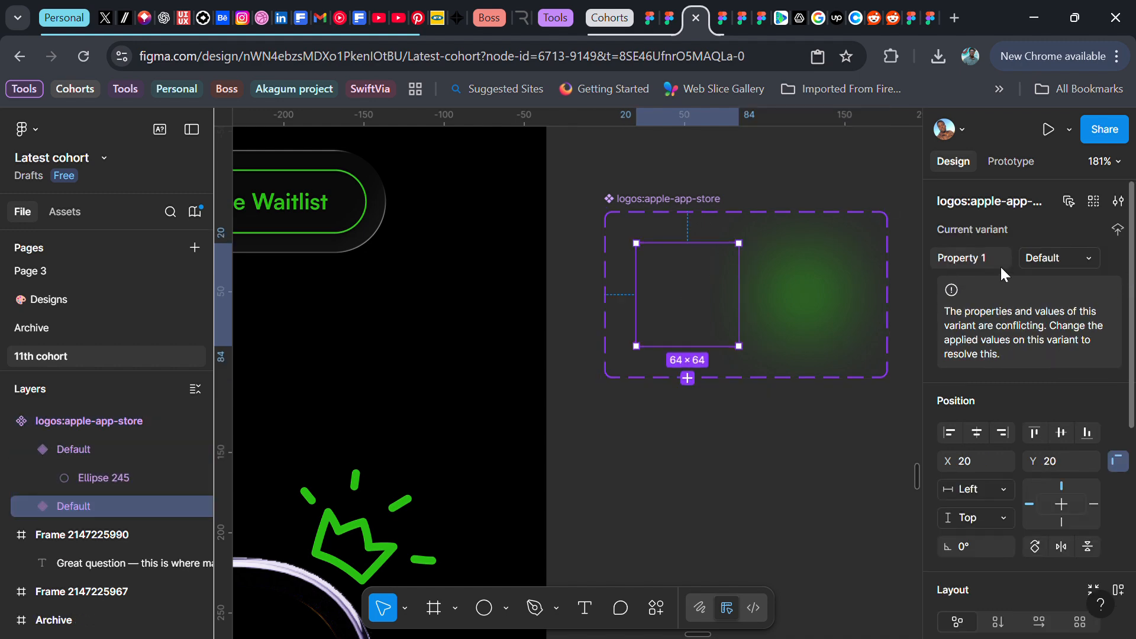
left_click(815, 293)
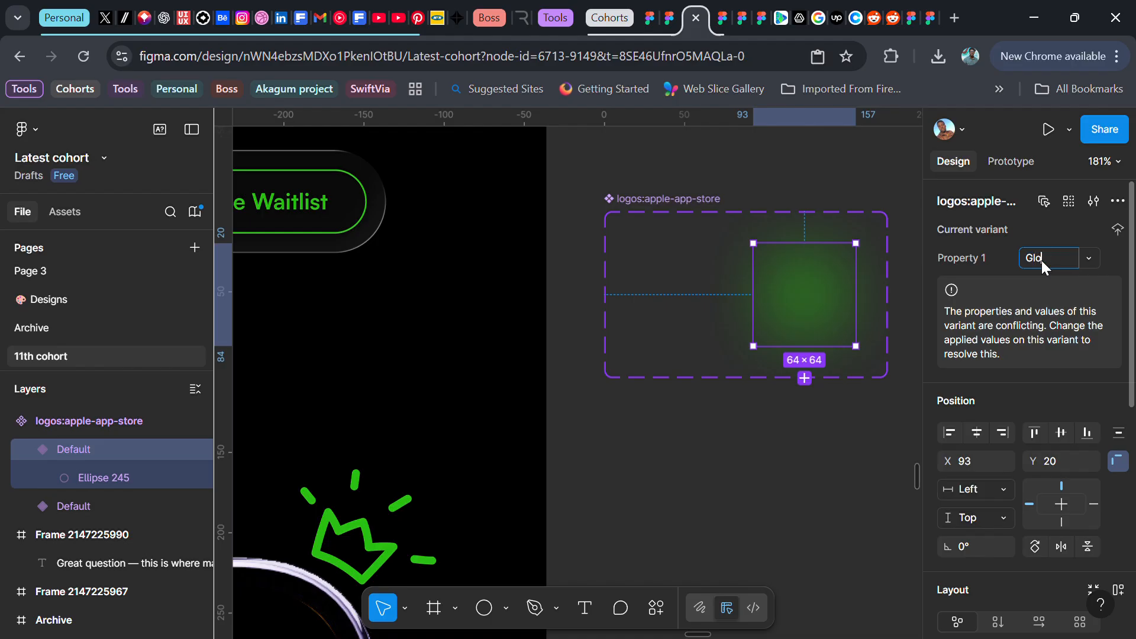
key("Return")
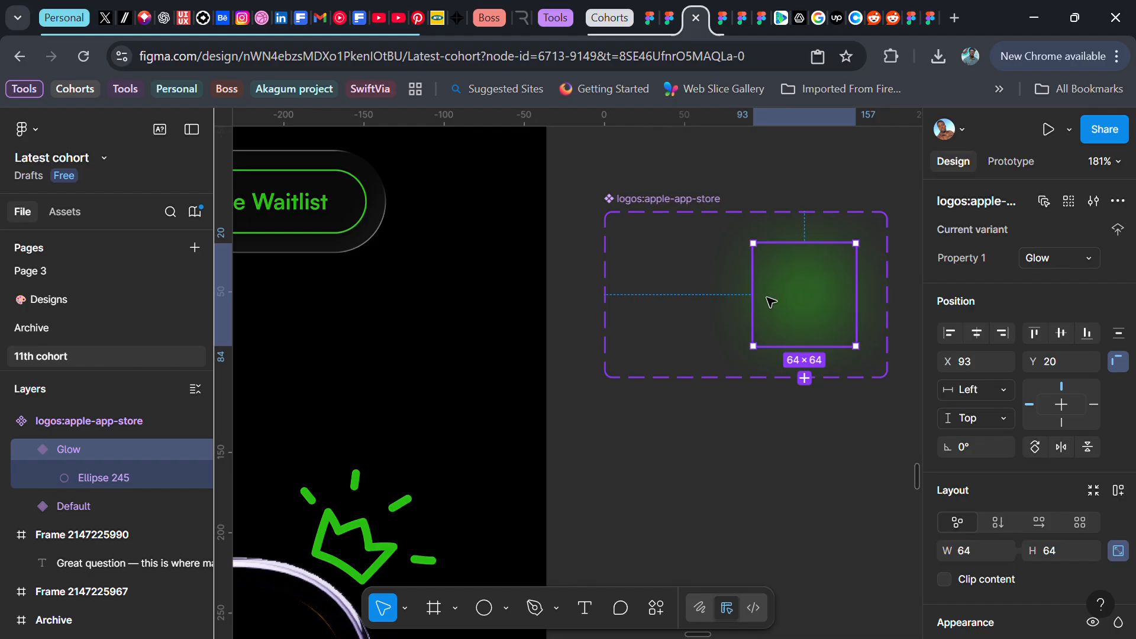
Duplicate both variants below the component set and wrap the copies in an auto layout frame
left_click(686, 207)
scroll(689, 206, "down", 5)
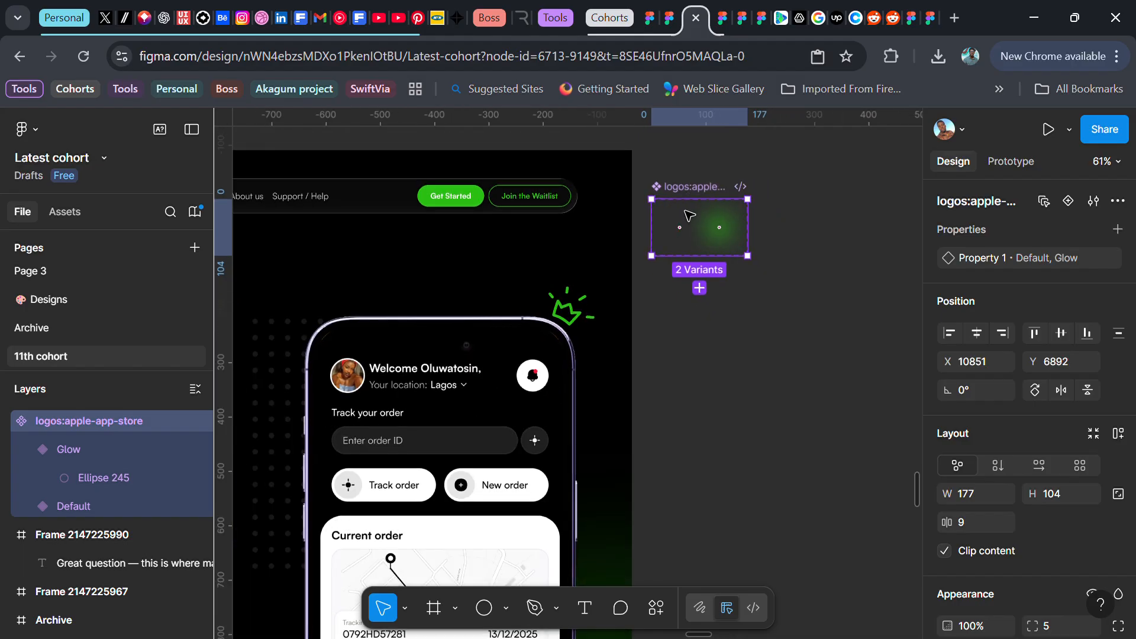
left_click(680, 224)
left_click(740, 220, "shift")
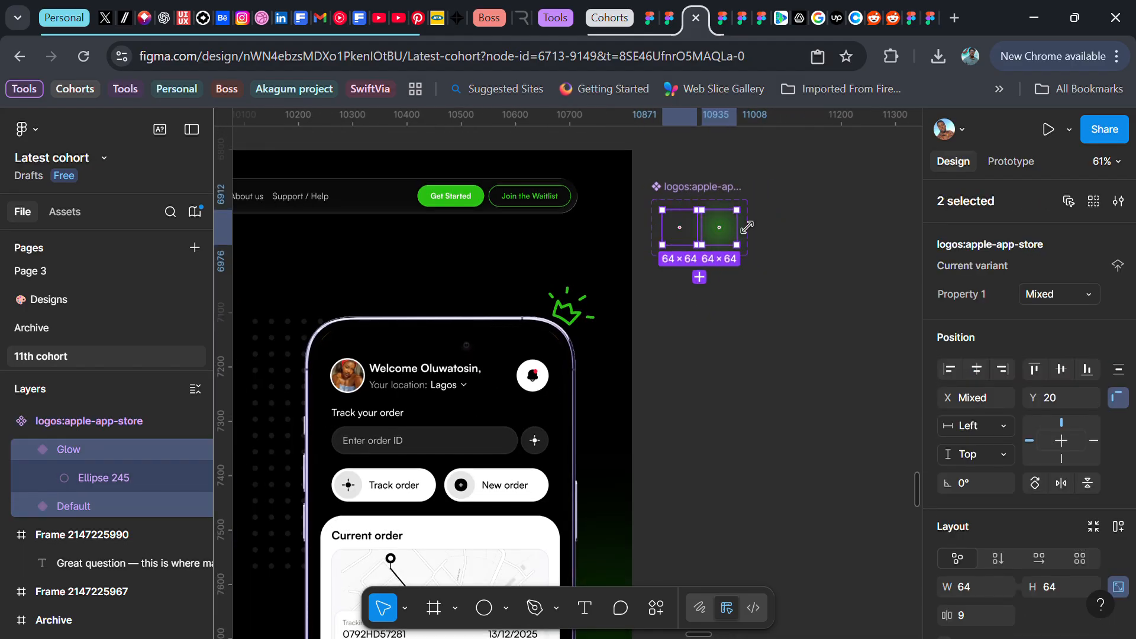
left_click_drag(725, 223, 732, 322)
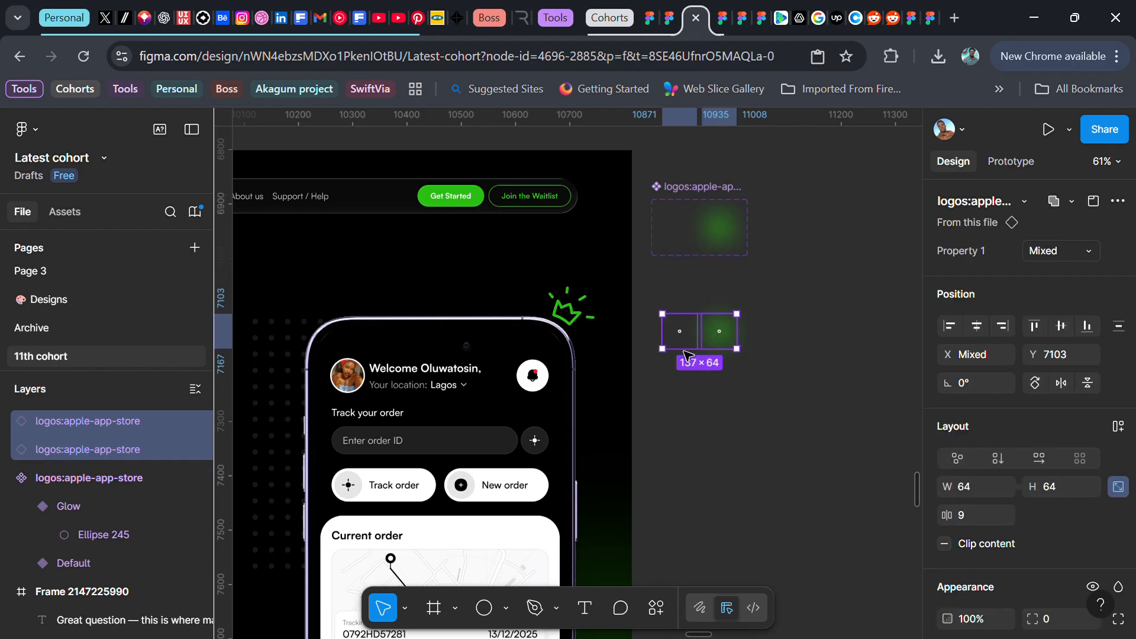
key("shift+a")
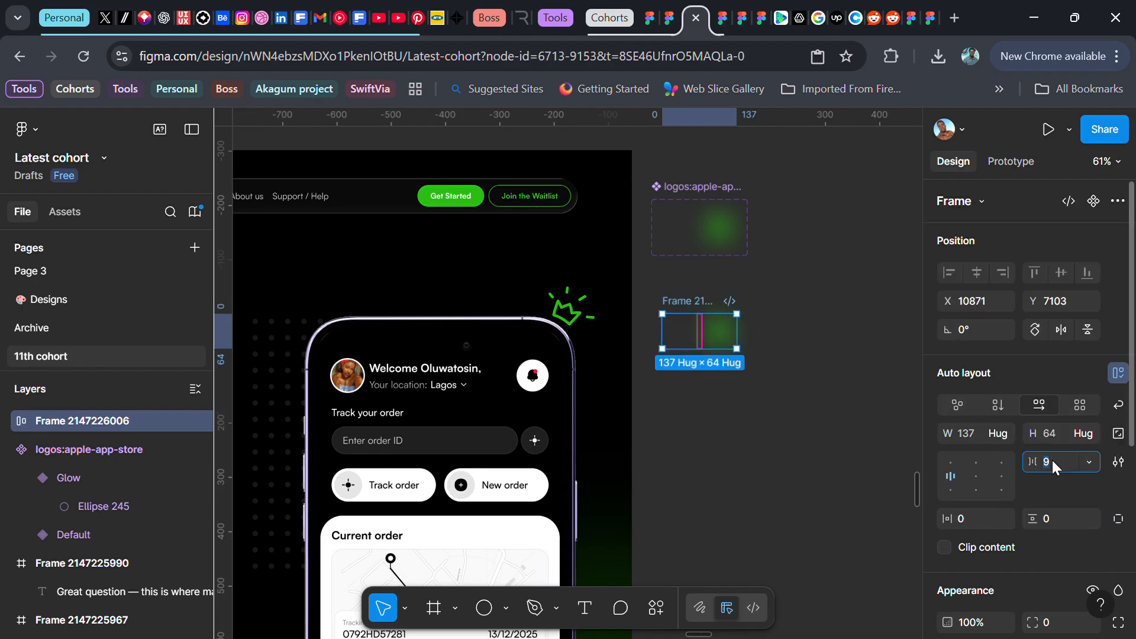
Set the auto layout frame's item spacing to 0
key("Return")
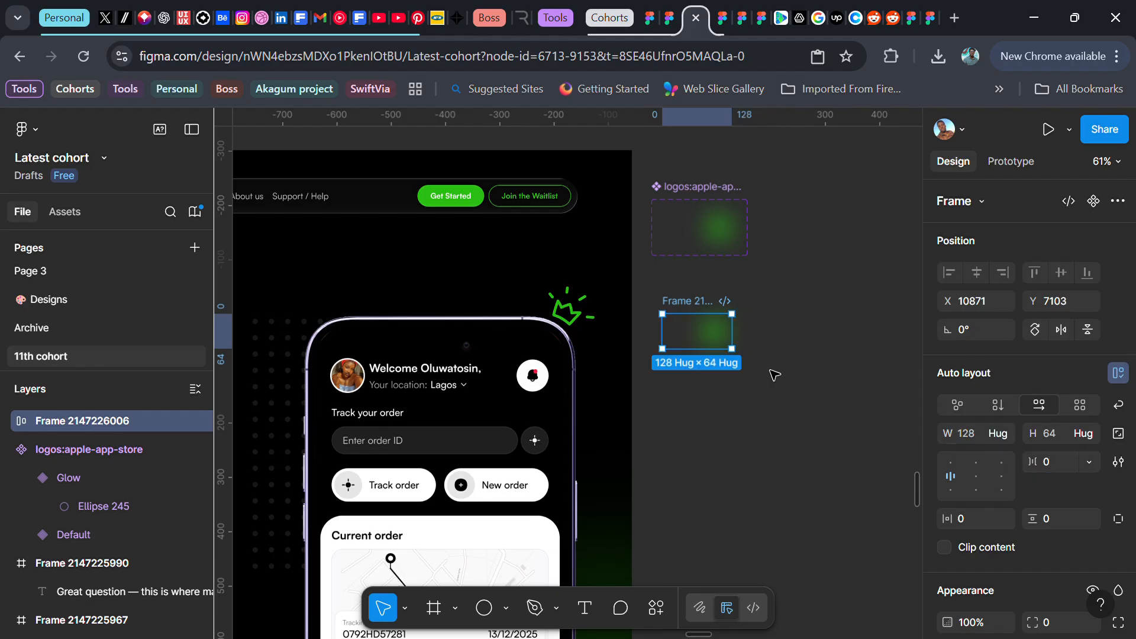
scroll(736, 326, "down", 5)
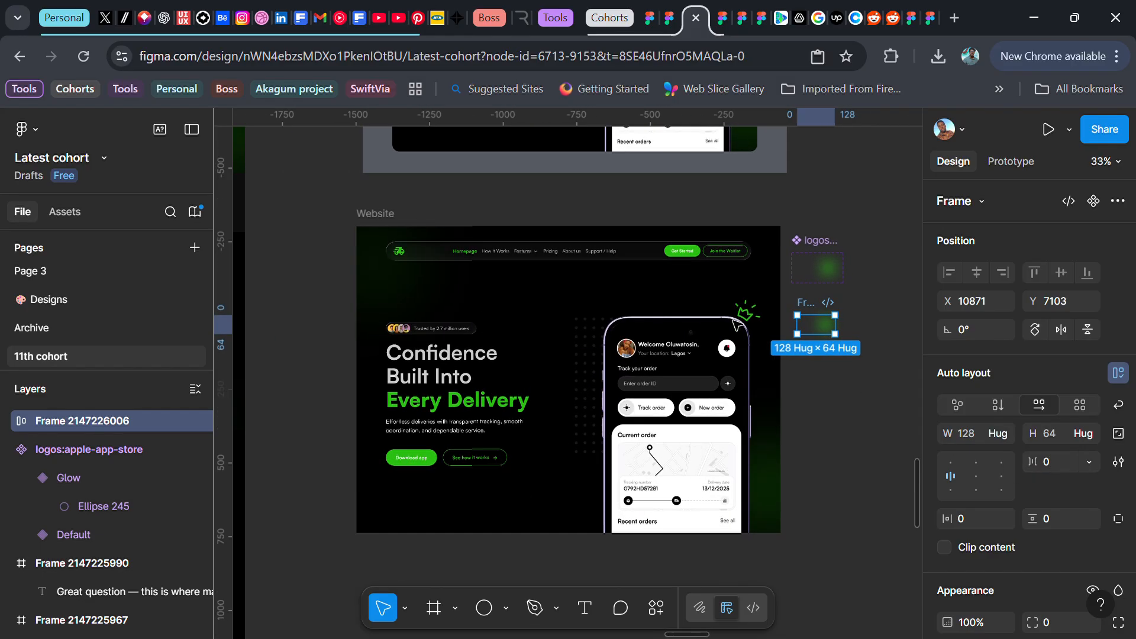
scroll(726, 302, "up", 2)
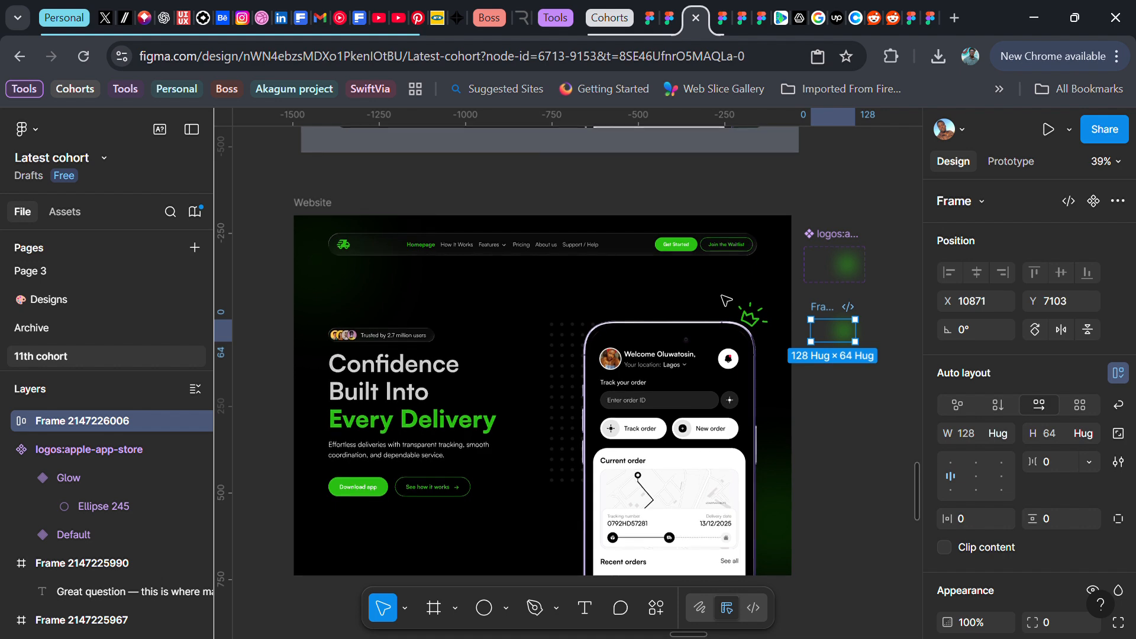
Switch the second logo copy in the auto layout frame to the Default variant
left_click(852, 338)
left_click(1082, 247)
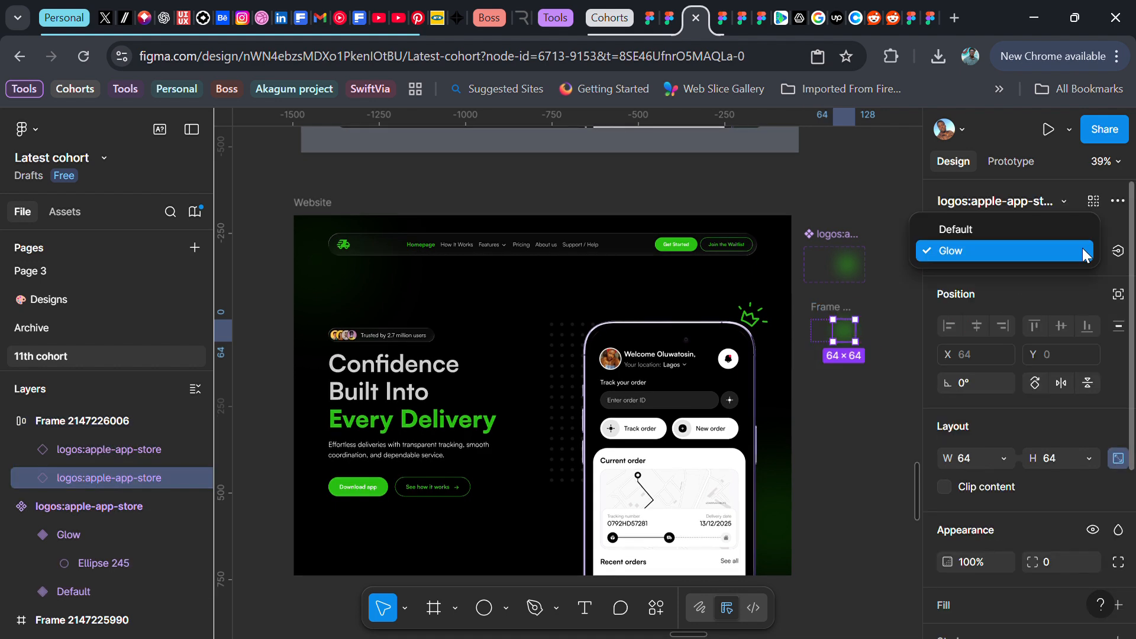
left_click(973, 230)
left_click(888, 313)
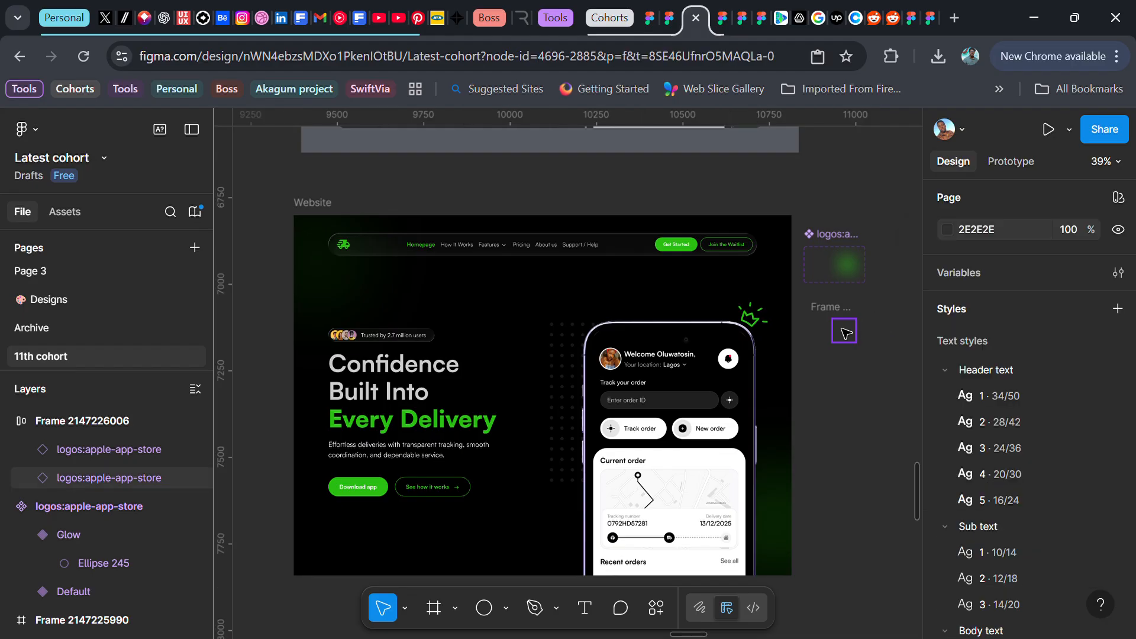
Add a prototype interaction on the Default variant that changes to Glow while hovering, with Smart animate
scroll(852, 254, "up", 5)
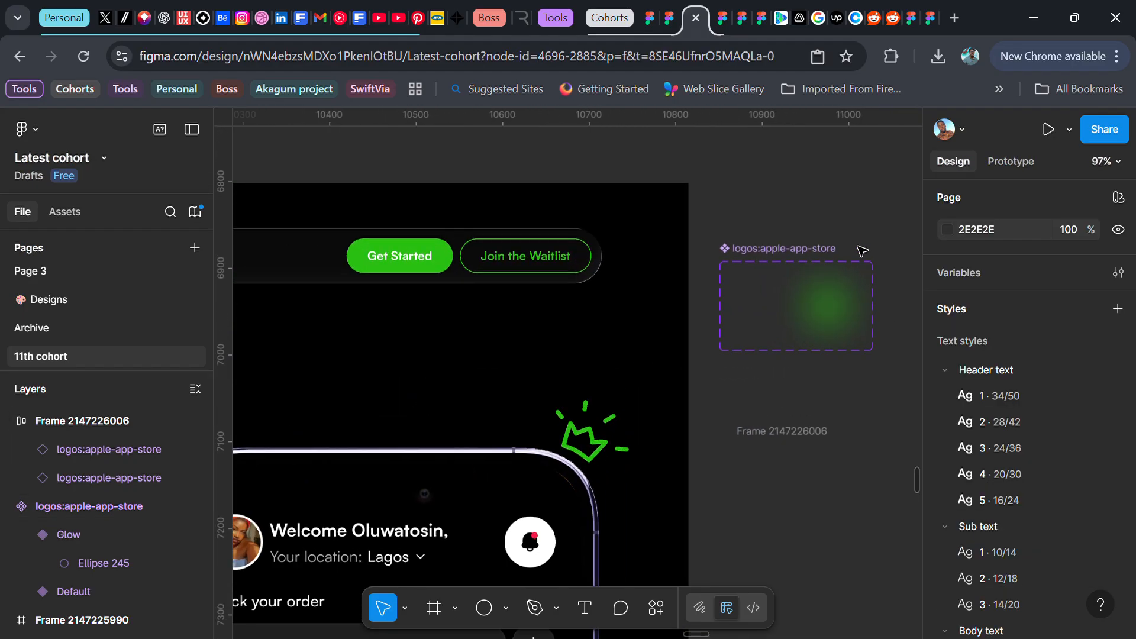
left_click(809, 313)
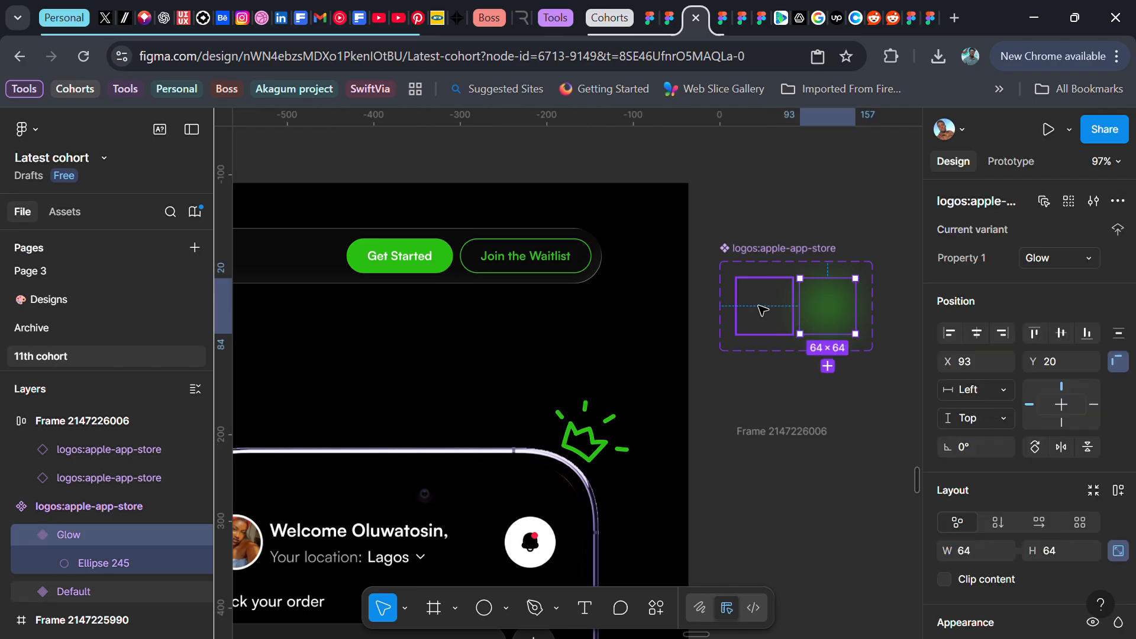
left_click(762, 310)
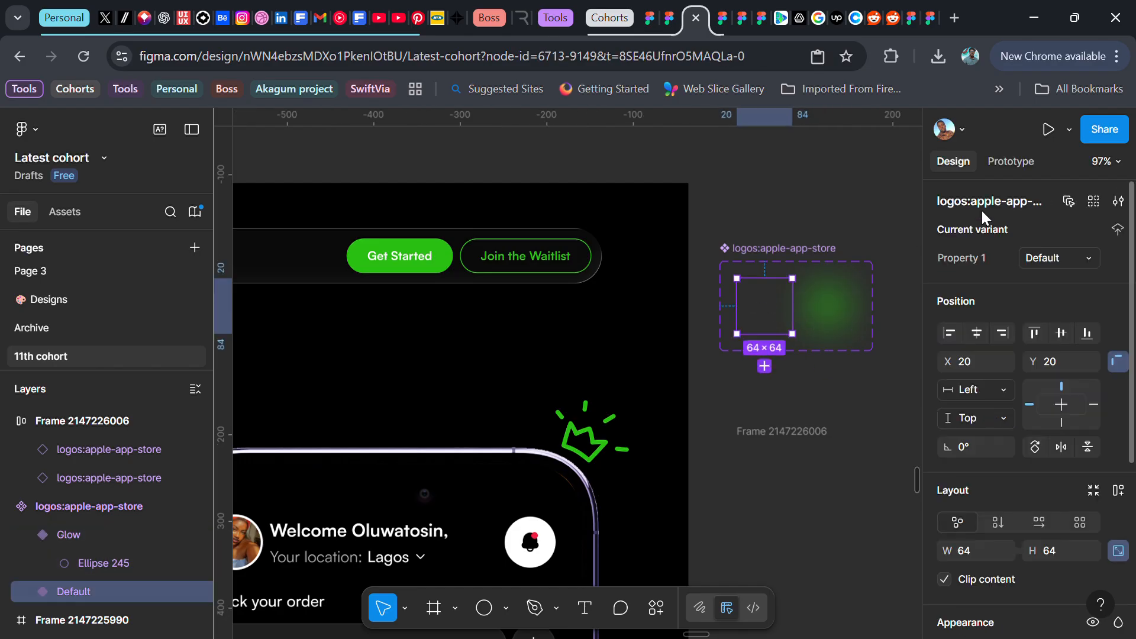
left_click(1023, 165)
scroll(843, 293, "up", 2)
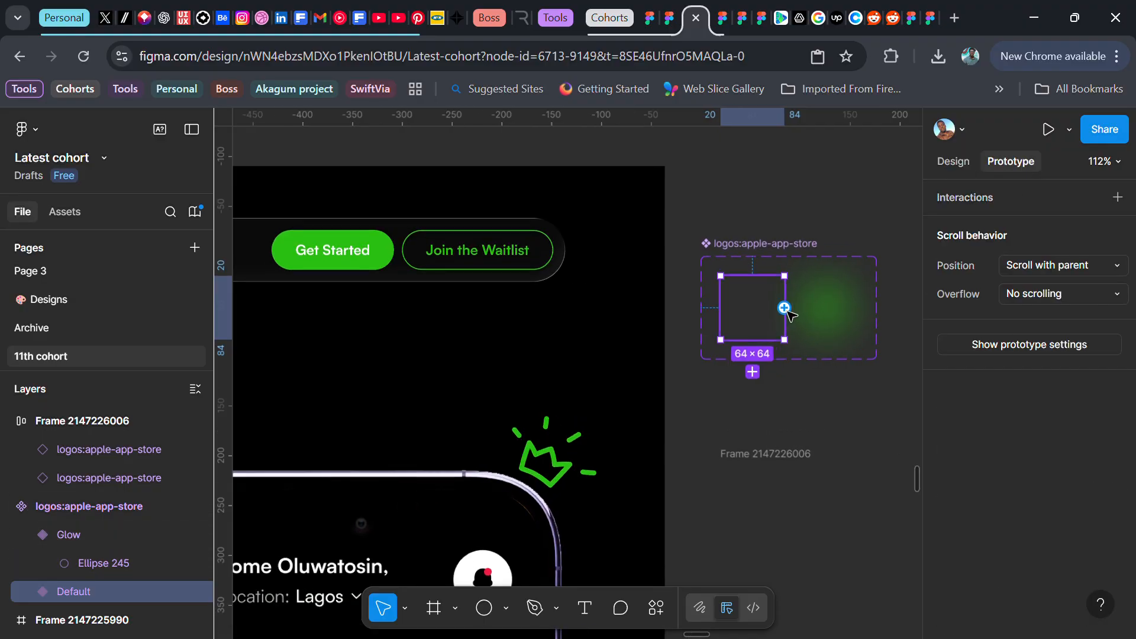
left_click_drag(785, 308, 839, 306)
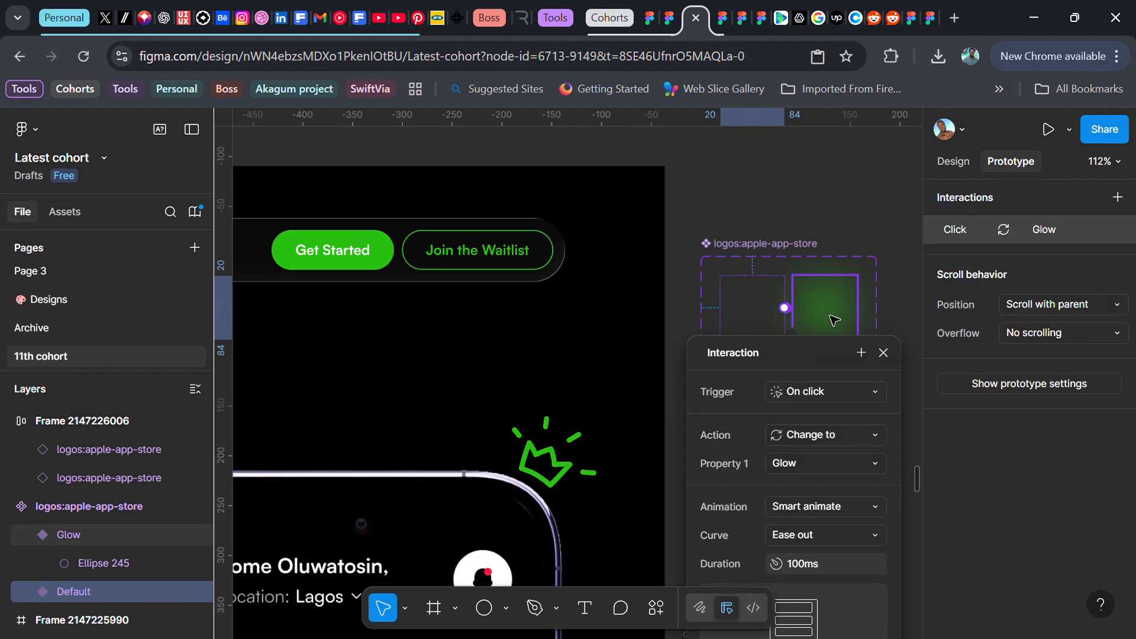
left_click(865, 388)
left_click(842, 433)
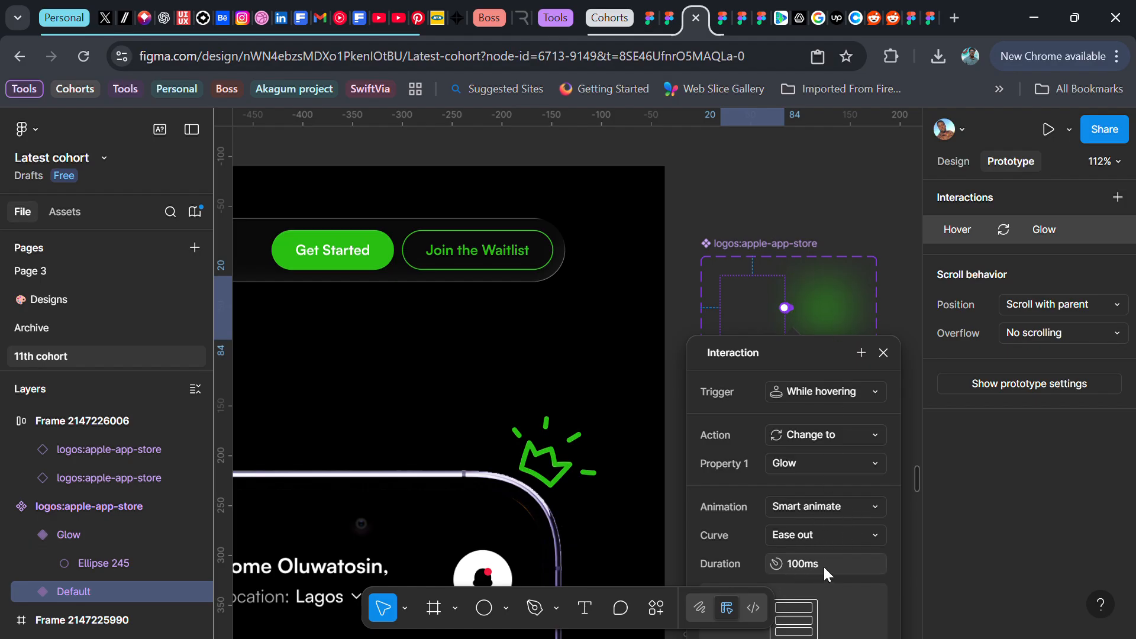
left_click(884, 353)
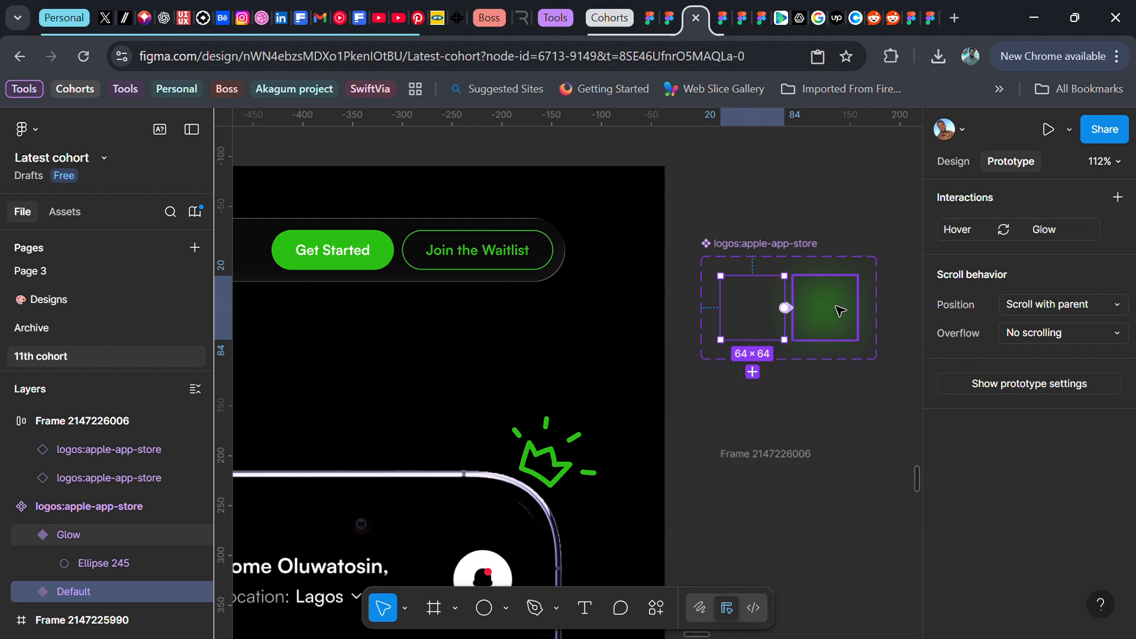
Add a Mouse leave interaction on the Glow variant that changes back to Default
left_click(855, 322)
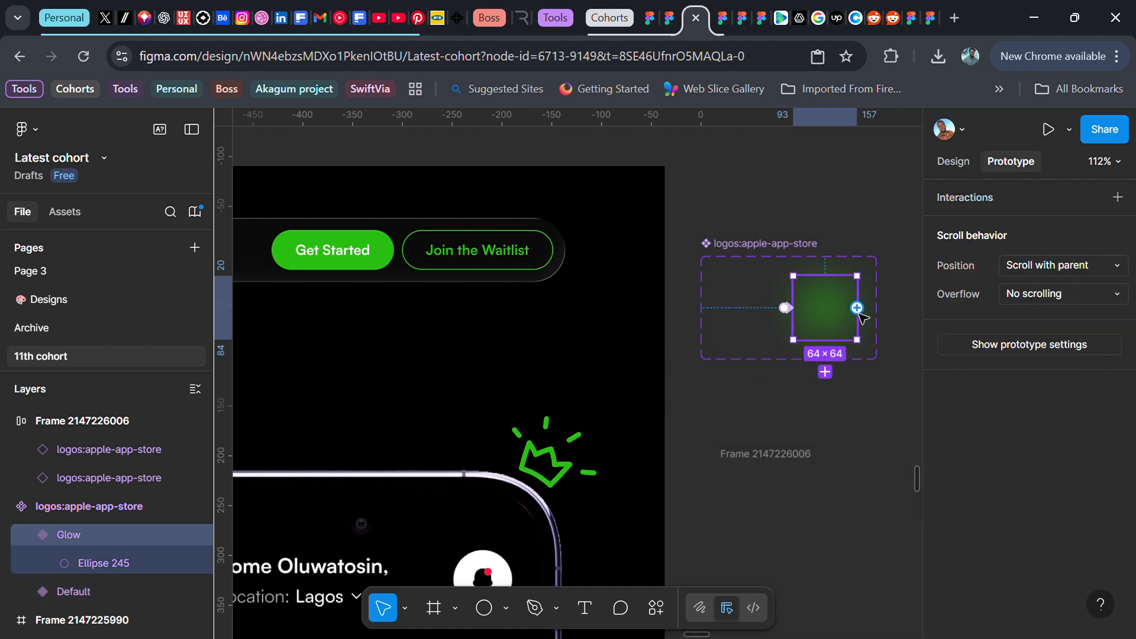
left_click_drag(857, 309, 763, 329)
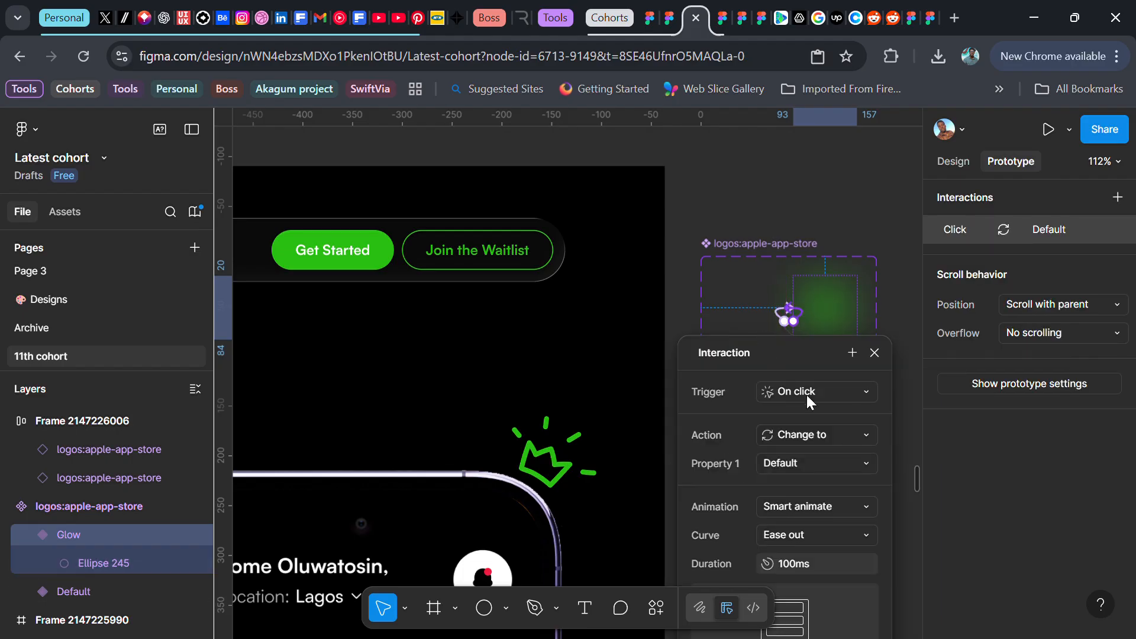
left_click(831, 388)
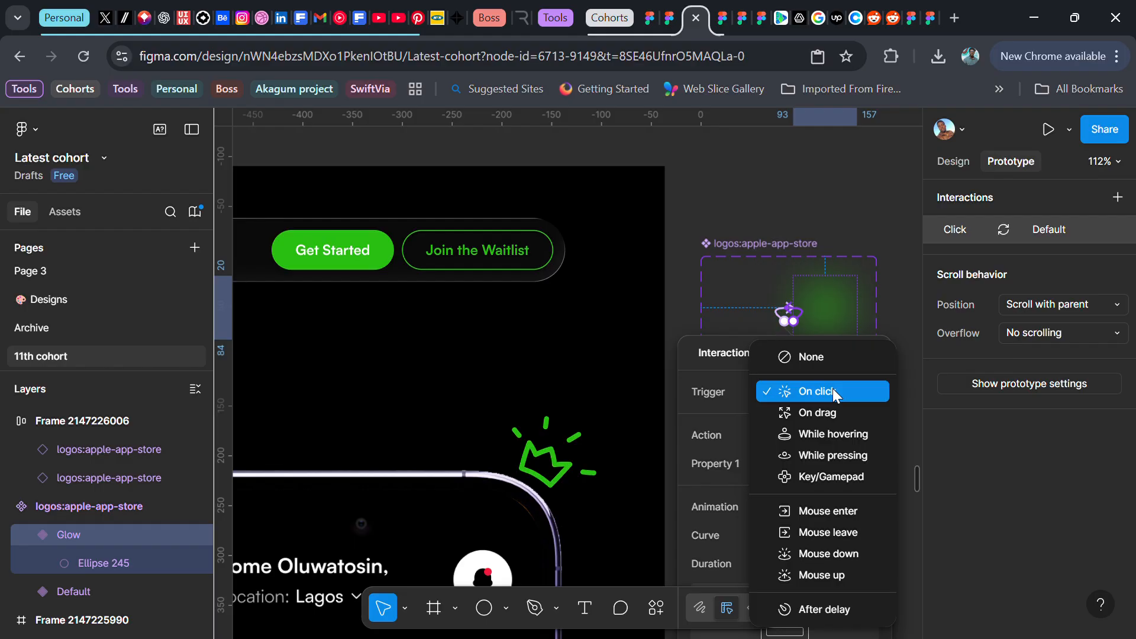
left_click(827, 535)
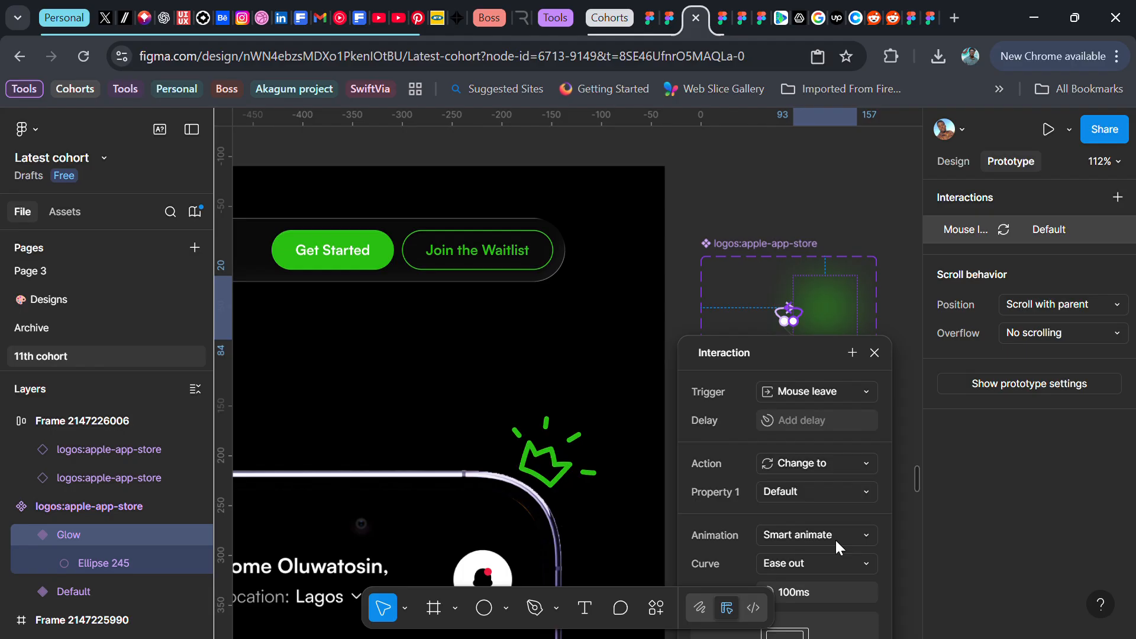
left_click(874, 353)
Resize the auto layout frame to 1440 by 1040 to match the Website frame
scroll(782, 324, "down", 3)
scroll(782, 324, "down", 4)
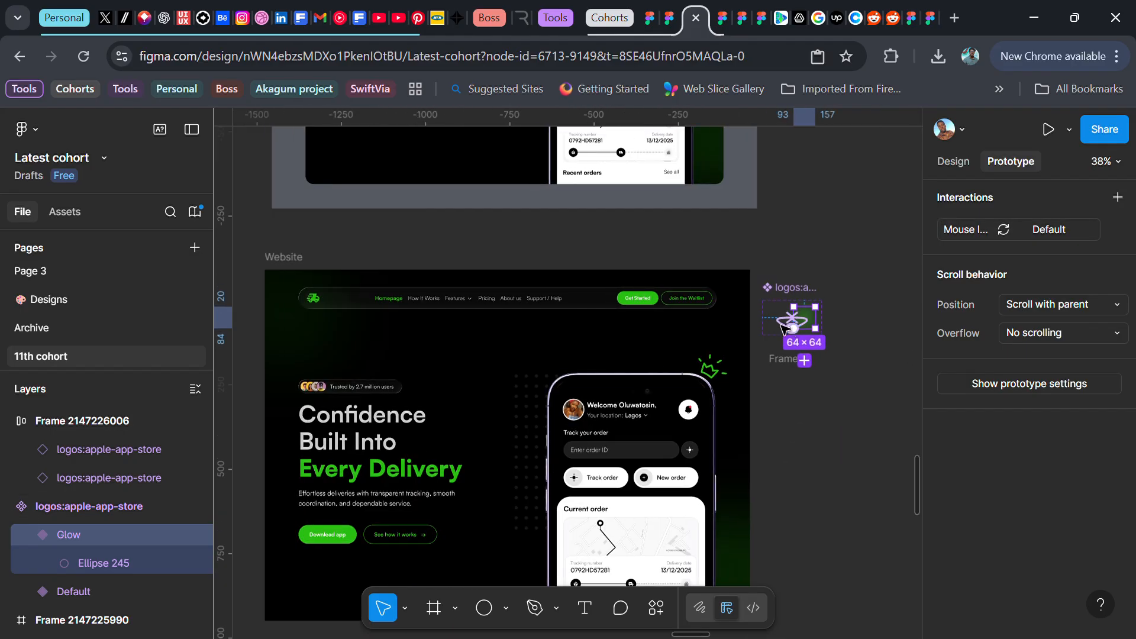
scroll(786, 329, "up", 1)
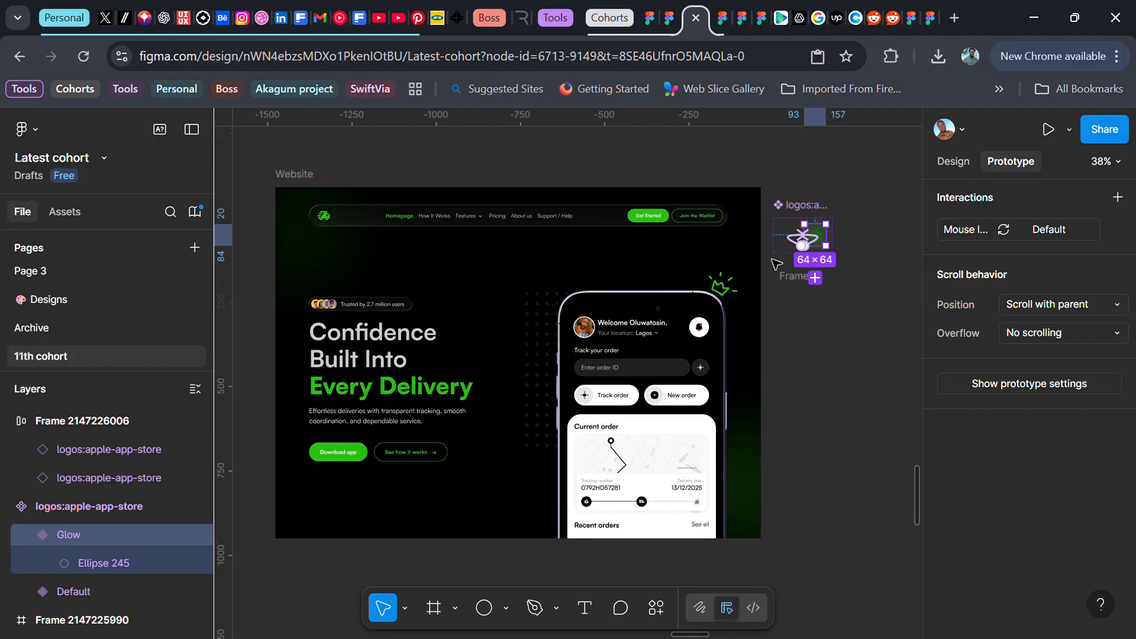
left_click(294, 175)
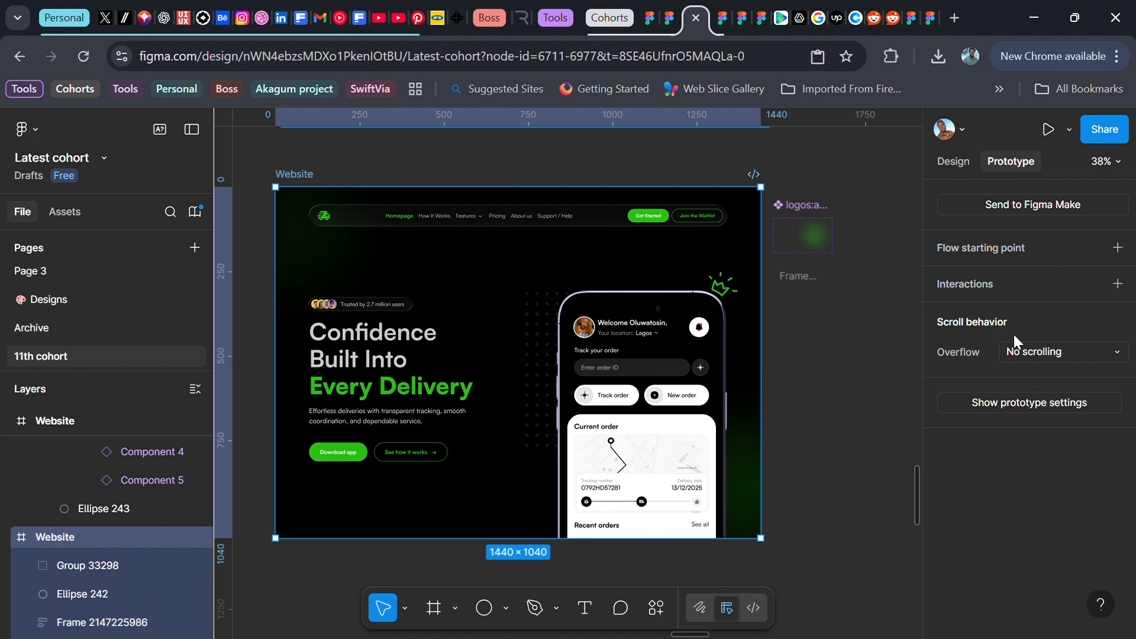
left_click(954, 163)
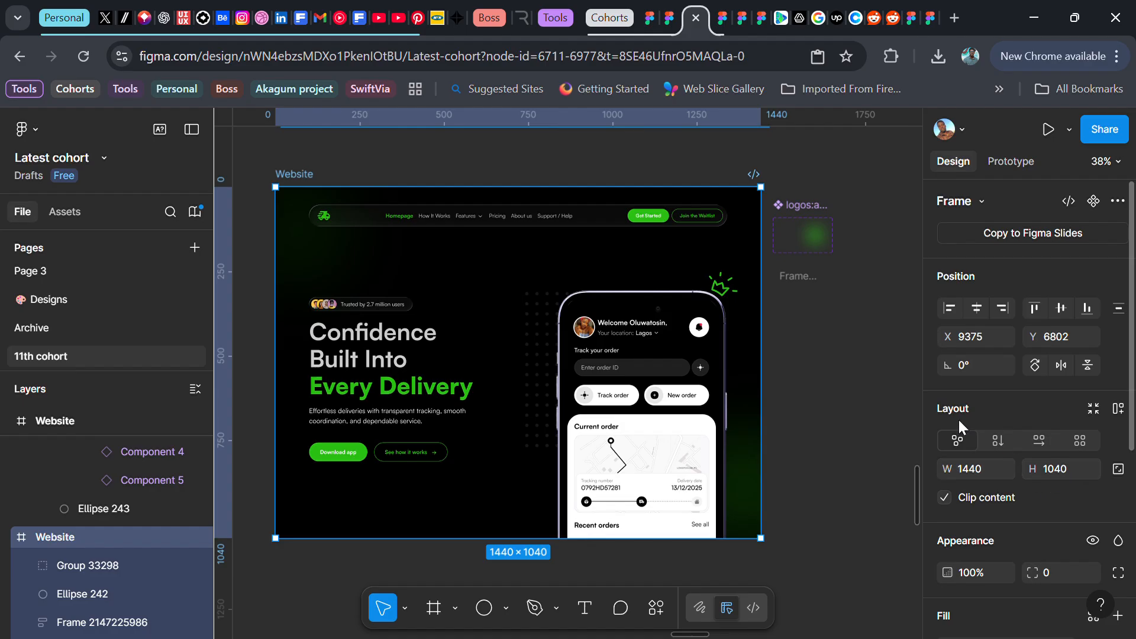
left_click(796, 282)
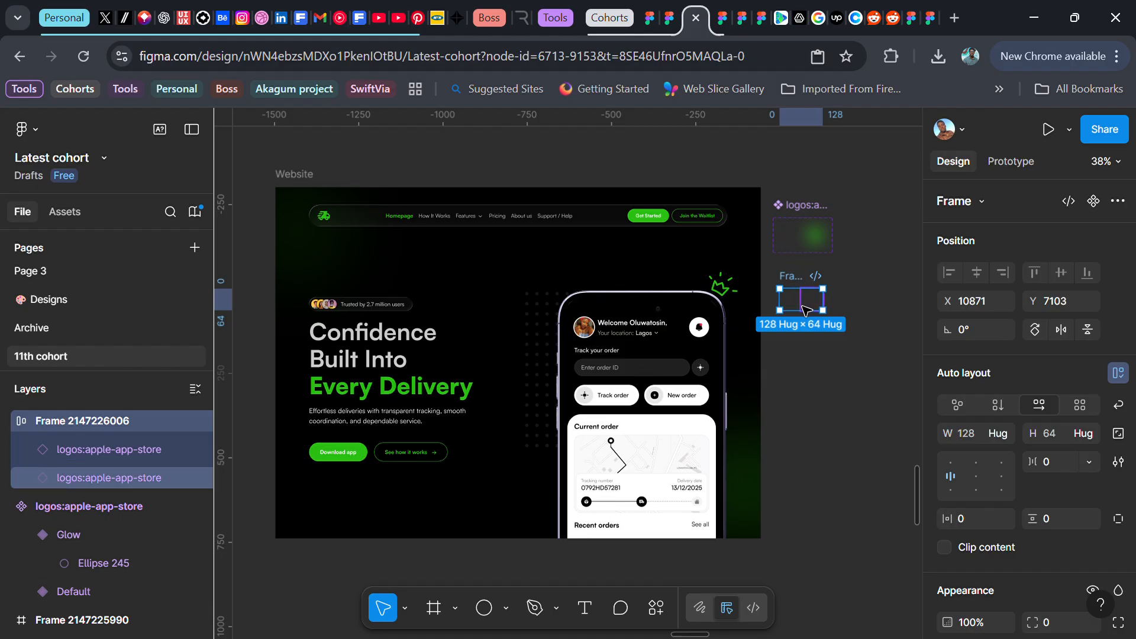
left_click(286, 185)
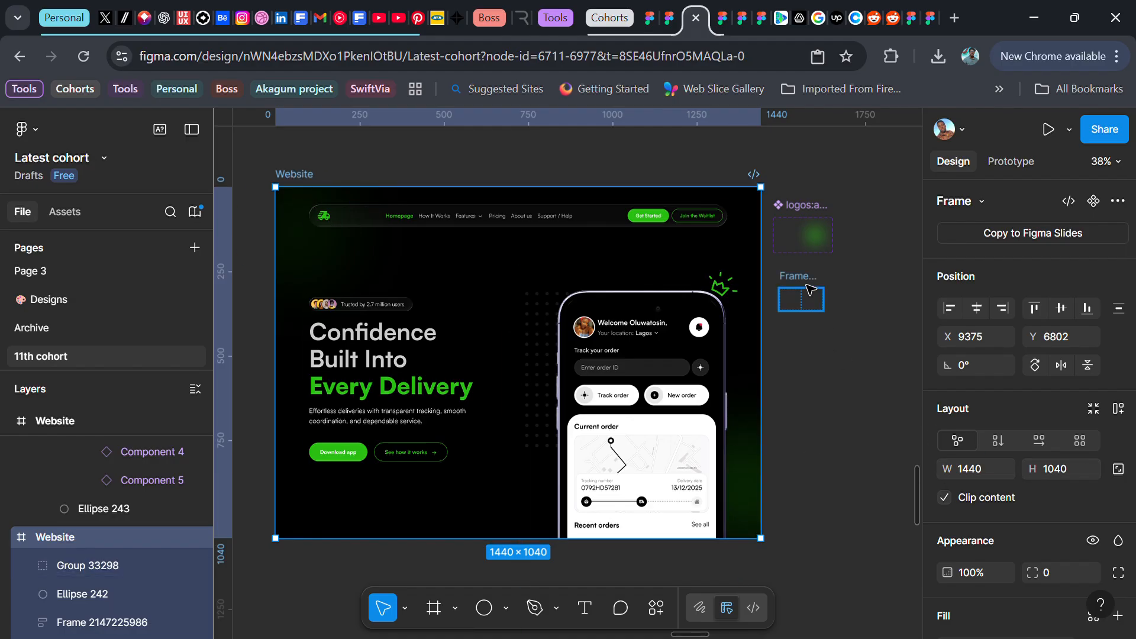
left_click(800, 299)
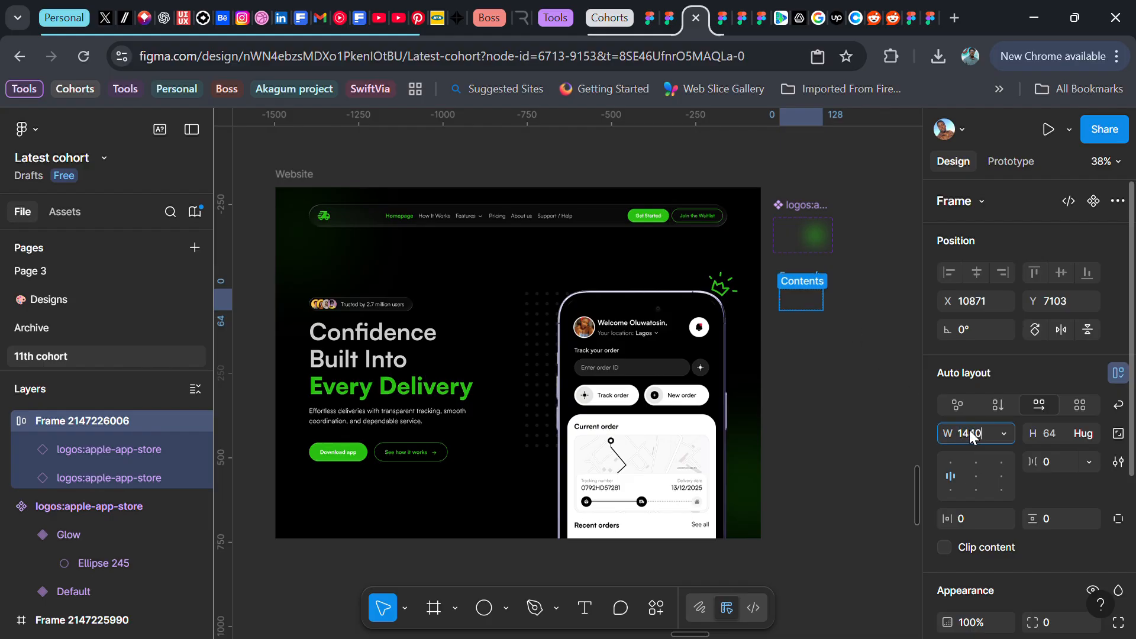
key("Tab")
type("1040")
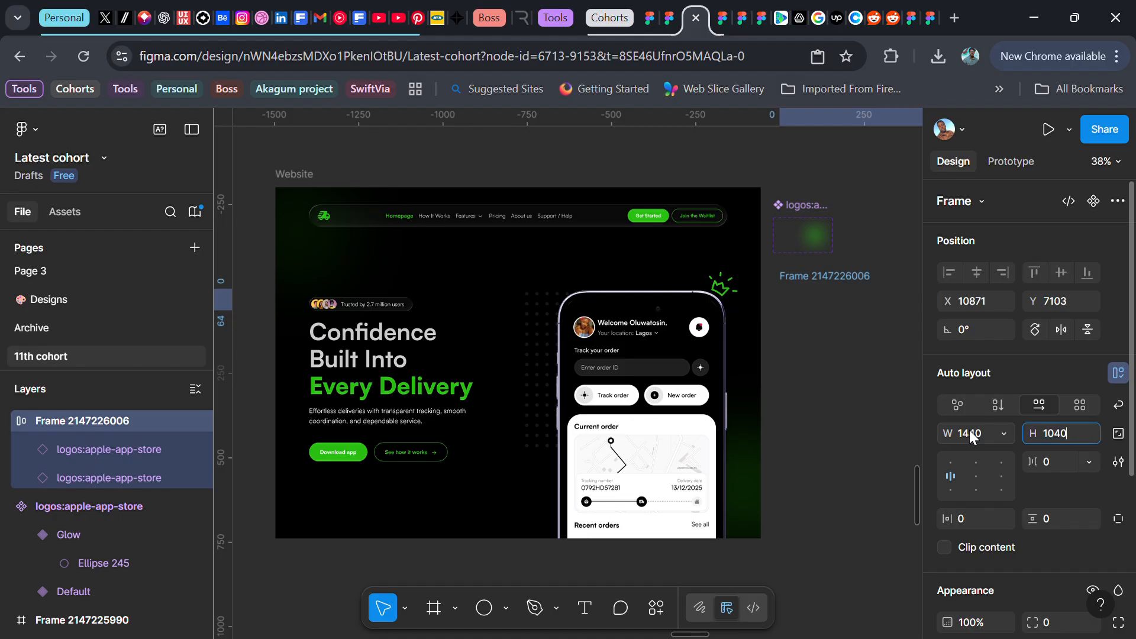
key("Return")
Align the auto layout frame's content to top left and turn on wrap
scroll(801, 363, "down", 4)
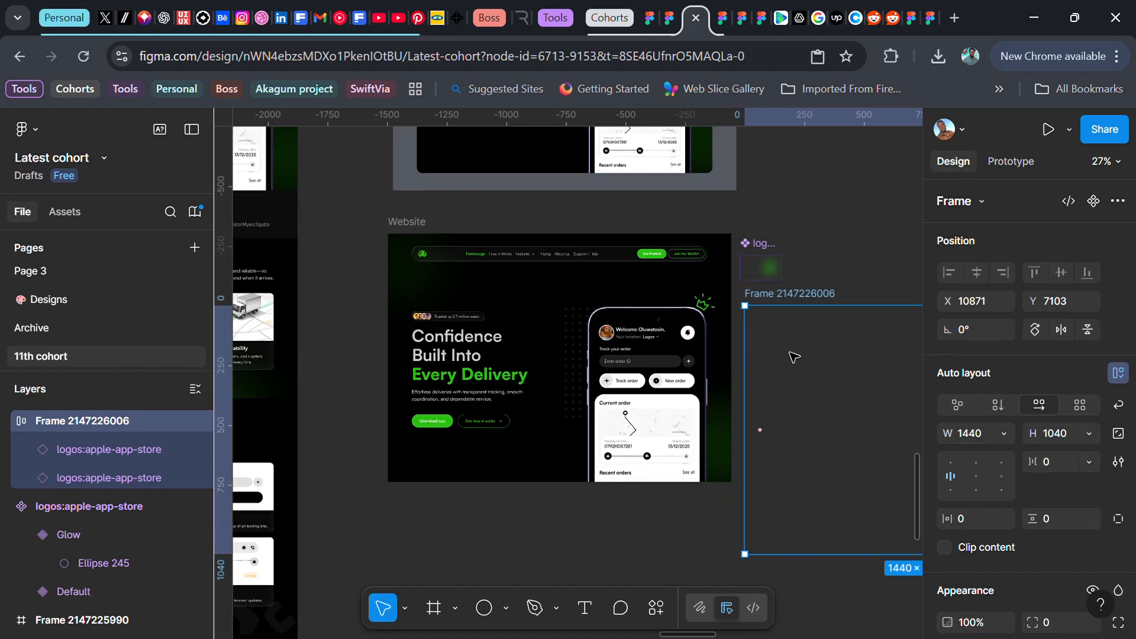
mouse_move(733, 378)
left_mouse_down()
mouse_move(732, 360)
mouse_move(732, 382)
left_mouse_up()
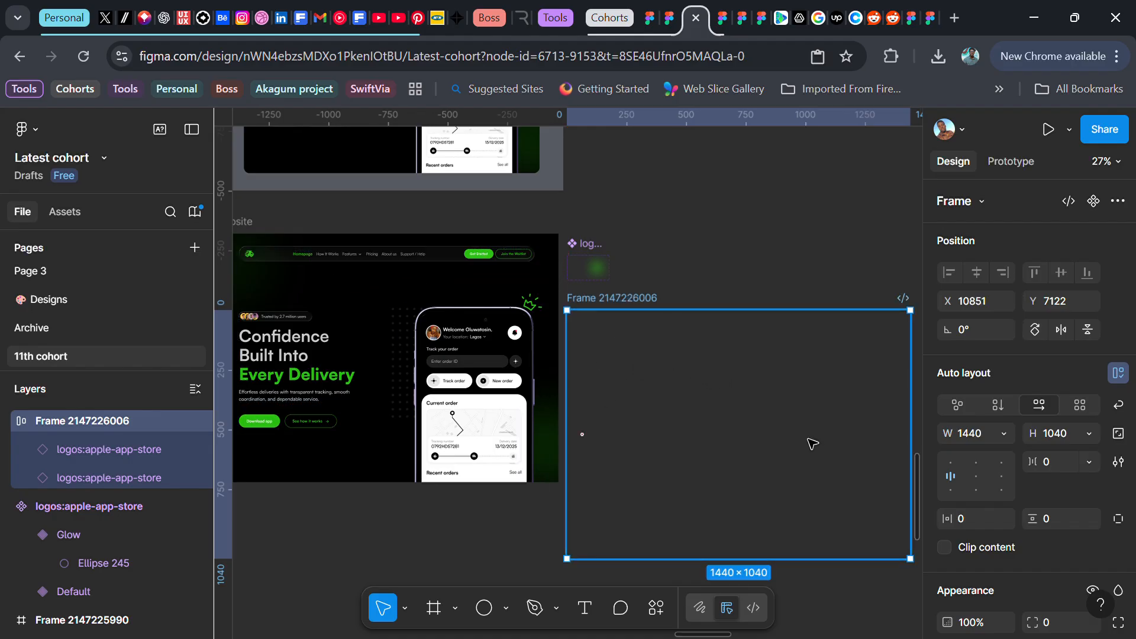
left_click(948, 460)
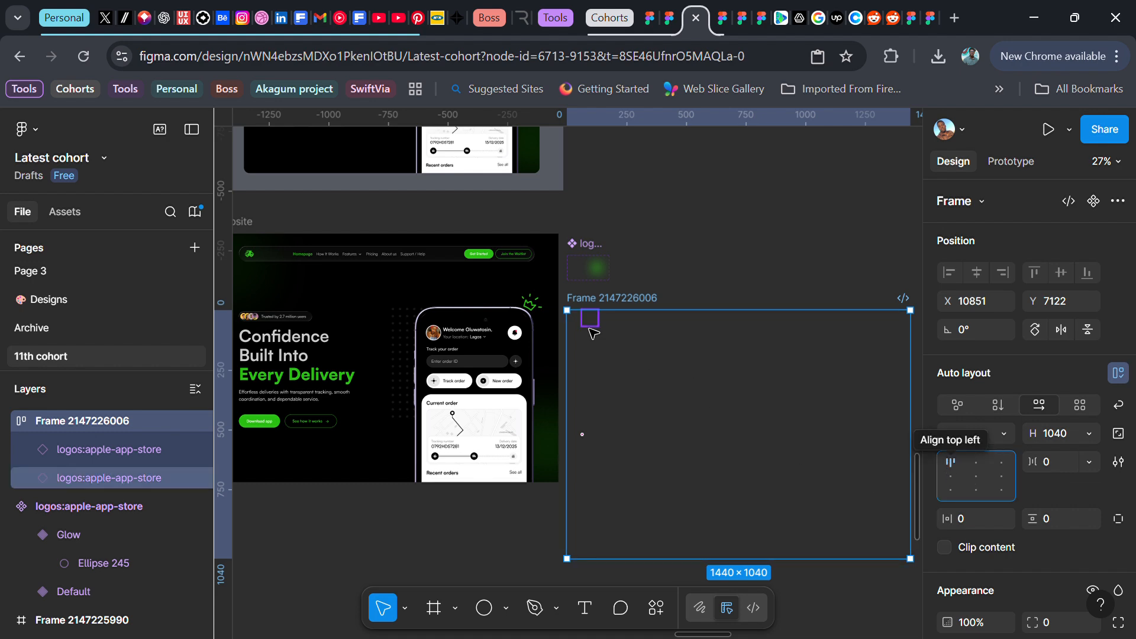
scroll(593, 333, "up", 2, "ctrl")
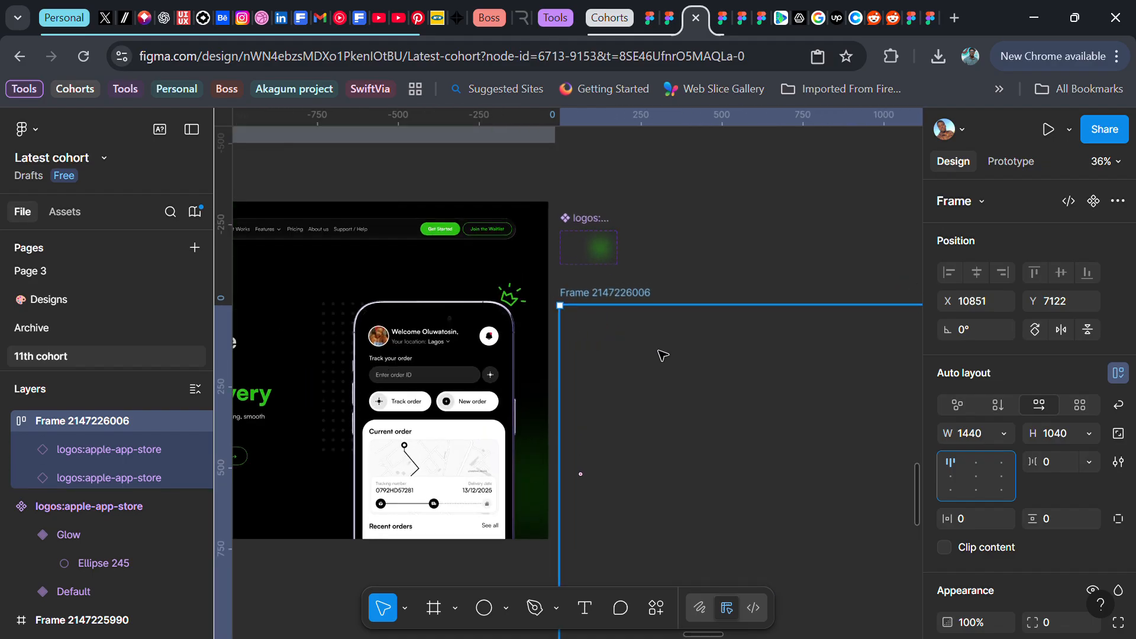
scroll(663, 355, "down", 2, "ctrl")
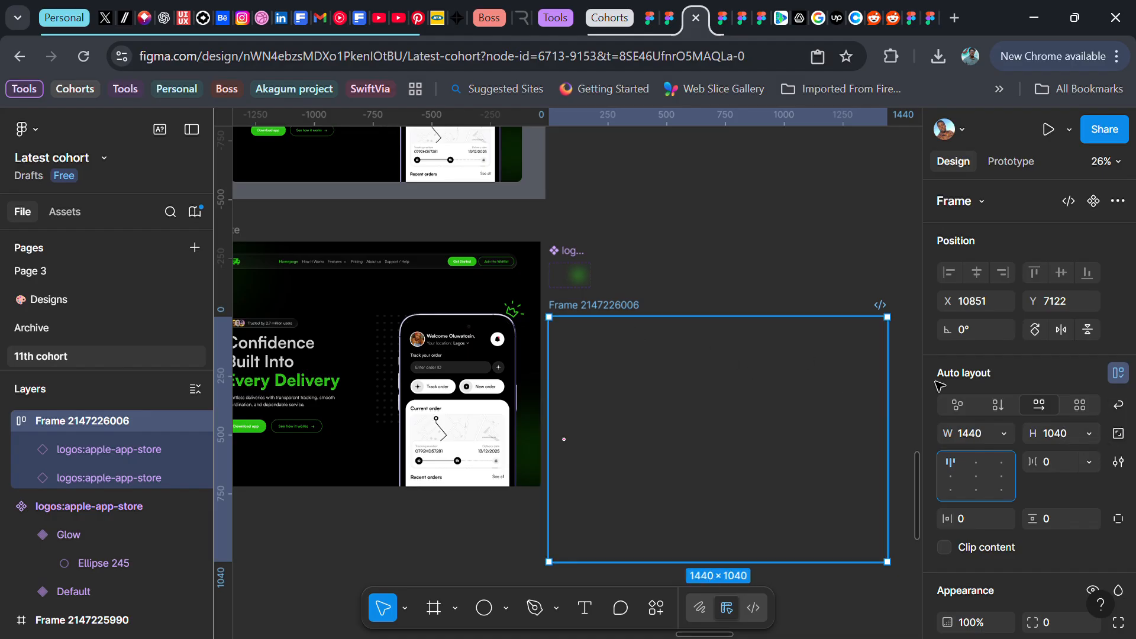
left_click(1118, 407)
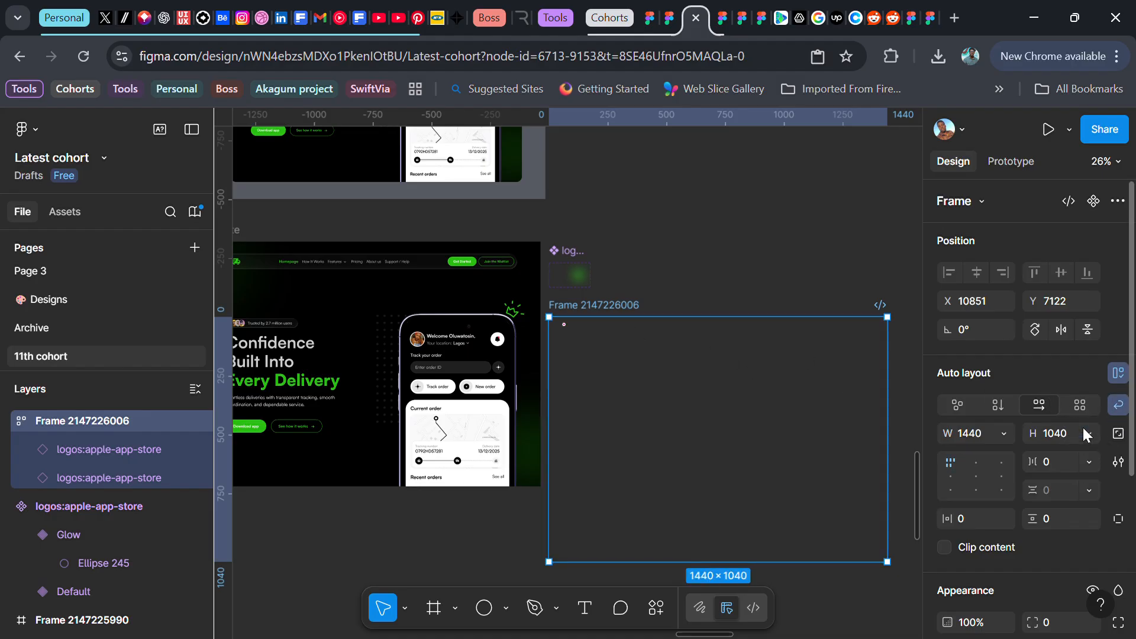
Select the logo instance inside the auto layout frame and duplicate it repeatedly until the wrapped grid fills the 1440 by 1040 frame
left_click(573, 330)
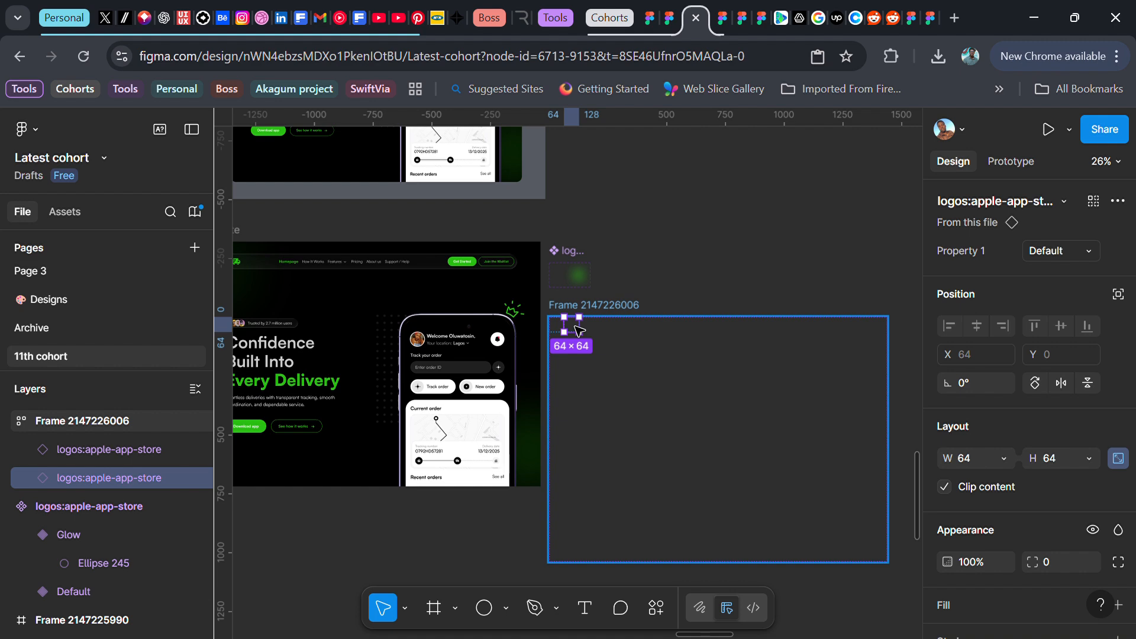
key("ctrl+d")
key("ctrl+d")
key("ctrl+d")
key("ctrl+d")
key("ctrl+d")
key("ctrl+d")
key("ctrl+d")
key("ctrl+d")
key("ctrl+d")
key("ctrl+d")
key("ctrl+d")
key("ctrl+d")
key("ctrl+d")
key("ctrl+d")
key("ctrl+d")
key("ctrl+d")
key("ctrl+d")
key("ctrl+d")
key("ctrl+d")
key("ctrl+d")
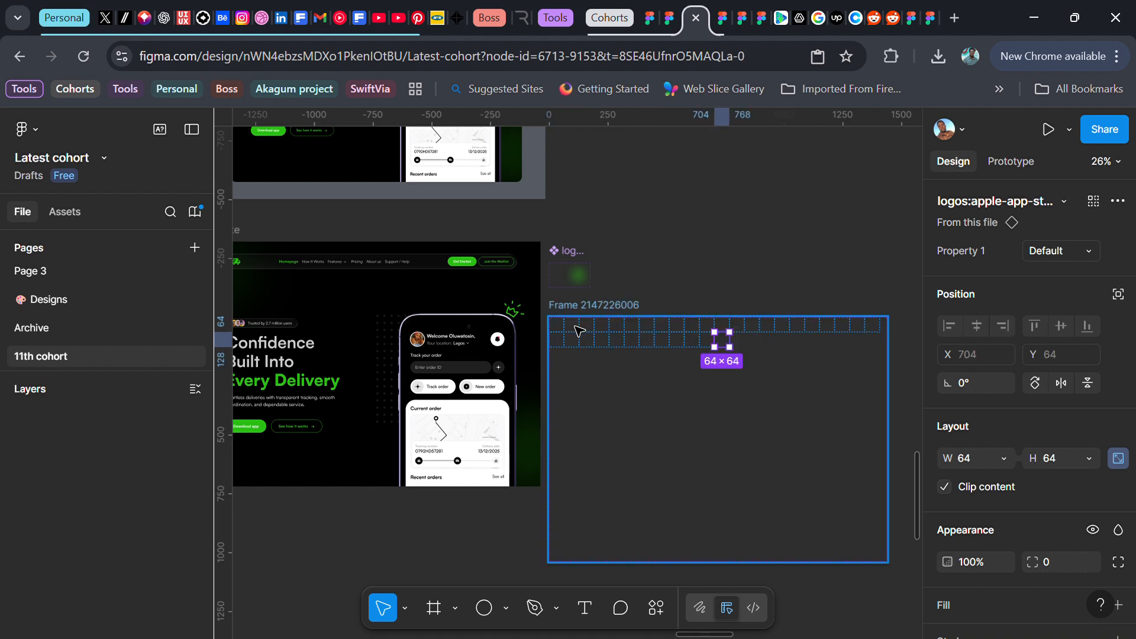
key("ctrl+d")
key("ctrl+d")
key("ctrl+d")
key("ctrl+d")
key("ctrl+d")
key("ctrl+d")
key("ctrl+d")
key("ctrl+d")
key("ctrl+d")
key("ctrl+d")
key("ctrl+d")
key("ctrl+d")
key("ctrl+d")
key("ctrl+d")
key("ctrl+d")
key("ctrl+d")
key("ctrl+d")
key("ctrl+d")
key("ctrl+d")
key("ctrl+d")
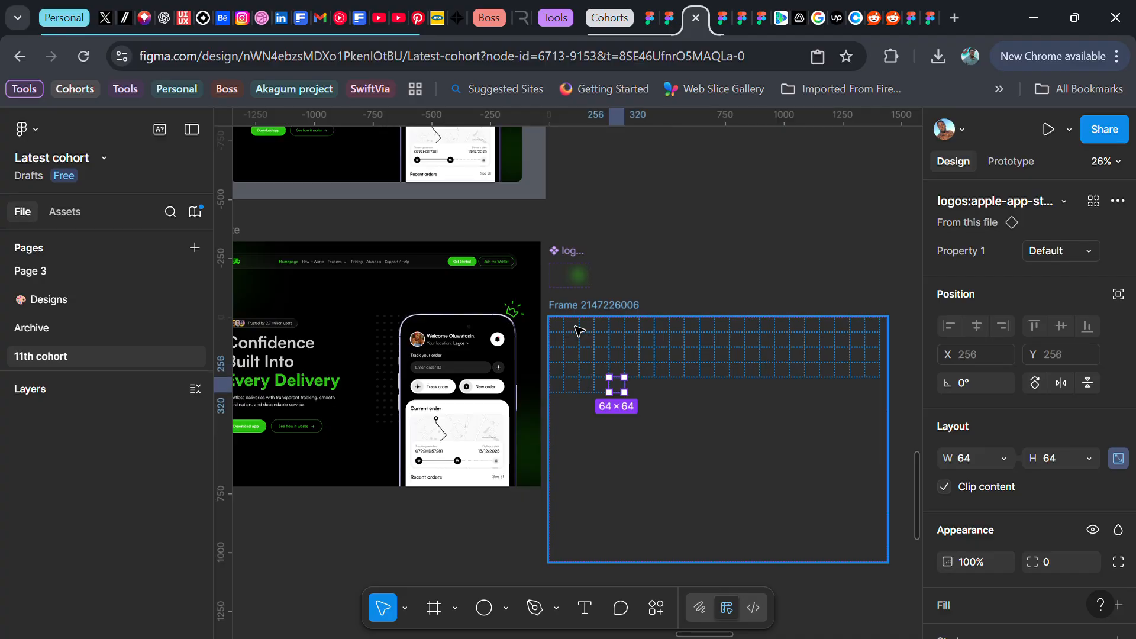
key("ctrl+d")
key("ctrl+d")
key("ctrl+d")
key("ctrl+d")
key("ctrl+d")
key("ctrl+d")
key("ctrl+d")
key("ctrl+d")
key("ctrl+d")
key("ctrl+d")
key("ctrl+d")
key("ctrl+d")
key("ctrl+d")
key("ctrl+d")
key("ctrl+d")
key("ctrl+d")
key("ctrl+d")
key("ctrl+d")
key("ctrl+d")
key("ctrl+d")
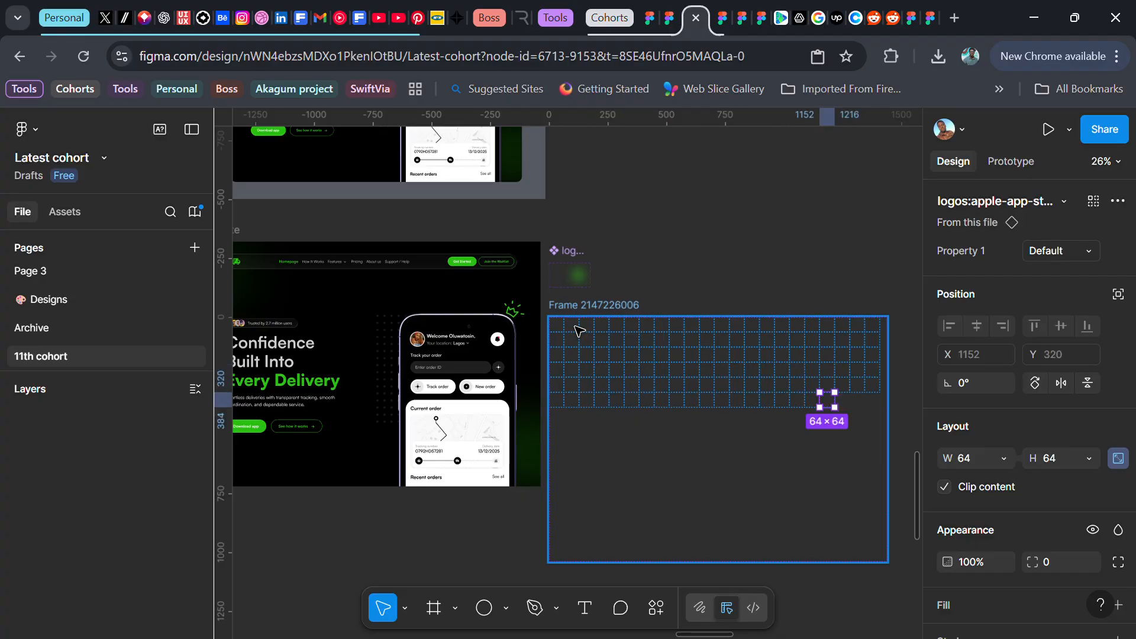
key("ctrl+d")
key("ctrl+d")
key("ctrl+d")
key("ctrl+d")
key("ctrl+d")
key("ctrl+d")
key("ctrl+d")
key("ctrl+d")
key("ctrl+d")
key("ctrl+d")
key("ctrl+d")
key("ctrl+d")
key("ctrl+d")
key("ctrl+d")
key("ctrl+d")
key("ctrl+d")
key("ctrl+d")
key("ctrl+d")
key("ctrl+d")
key("ctrl+d")
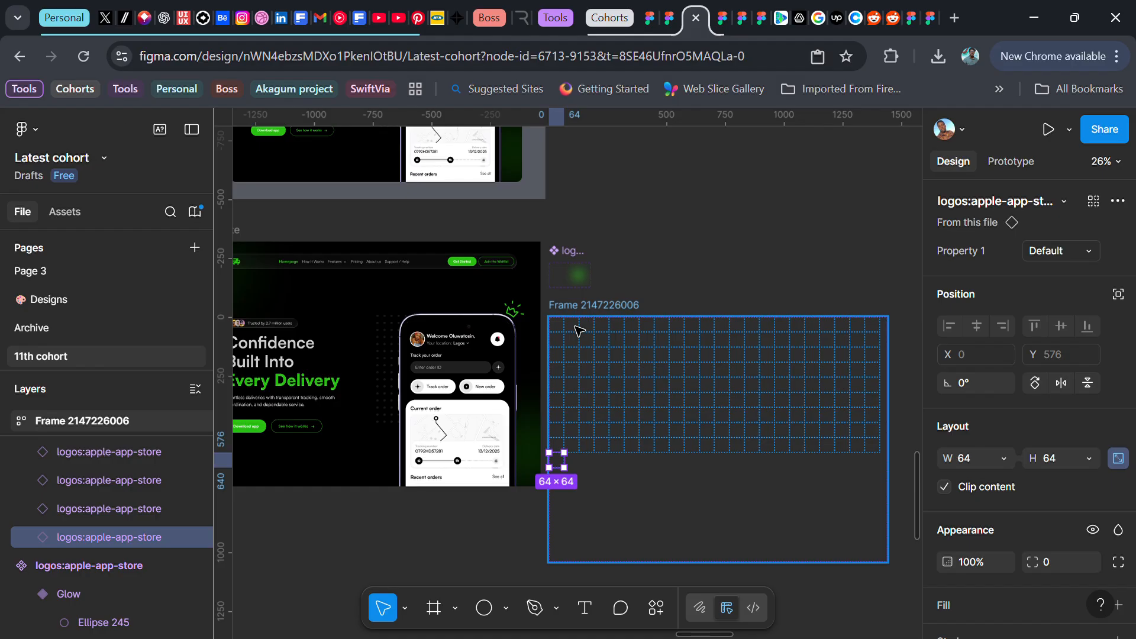
key("ctrl+d")
key("ctrl+d")
key("ctrl+d")
key("ctrl+d")
key("ctrl+d")
key("ctrl+d")
key("ctrl+d")
key("ctrl+d")
key("ctrl+d")
key("ctrl+d")
key("ctrl+d")
key("ctrl+d")
key("ctrl+d")
key("ctrl+d")
key("ctrl+d")
key("ctrl+d")
key("ctrl+d")
key("ctrl+d")
key("ctrl+d")
key("ctrl+d")
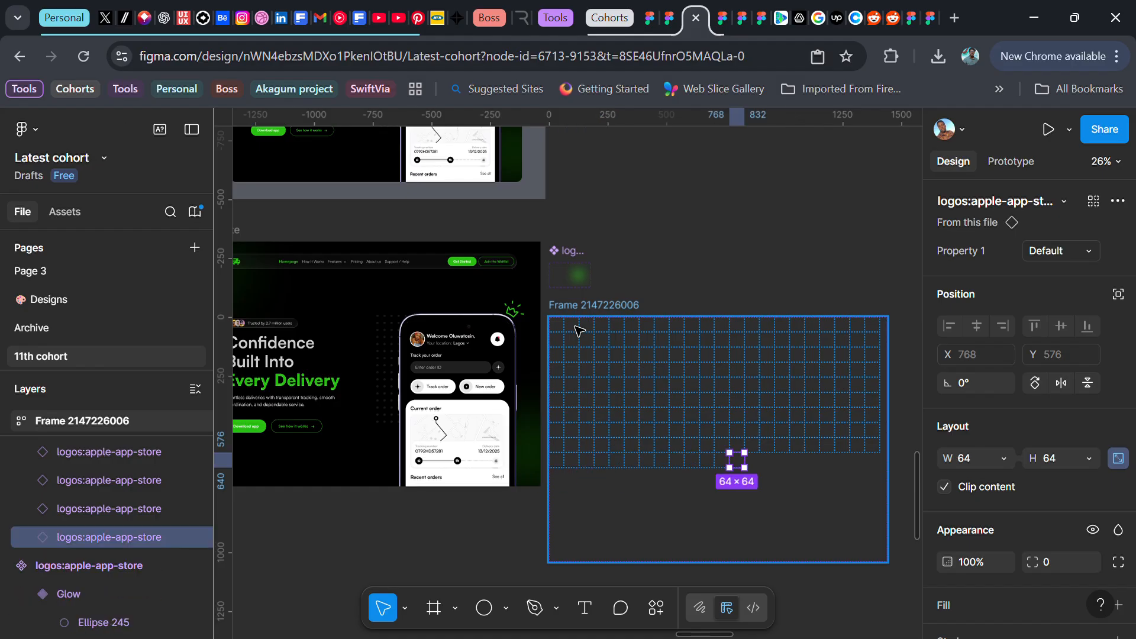
key("ctrl+d")
key("ctrl+d")
key("ctrl+d")
key("ctrl+d")
key("ctrl+d")
key("ctrl+d")
key("ctrl+d")
key("ctrl+d")
key("ctrl+d")
key("ctrl+d")
key("ctrl+d")
key("ctrl+d")
key("ctrl+d")
key("ctrl+d")
key("ctrl+d")
key("ctrl+d")
key("ctrl+d")
key("ctrl+d")
key("ctrl+d")
key("ctrl+d")
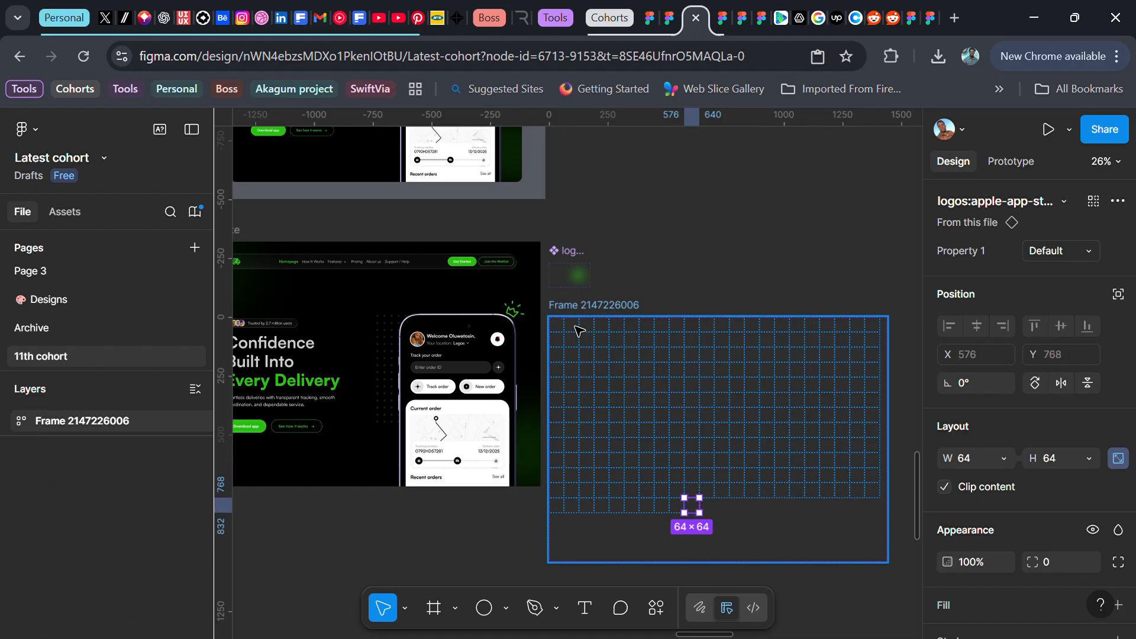
key("ctrl+d")
key("ctrl+d")
key("ctrl+d")
key("ctrl+d")
key("ctrl+d")
key("ctrl+d")
key("ctrl+d")
key("ctrl+d")
key("ctrl+d")
key("ctrl+d")
key("ctrl+d")
key("ctrl+d")
key("ctrl+d")
key("ctrl+d")
key("ctrl+d")
key("ctrl+d")
key("ctrl+d")
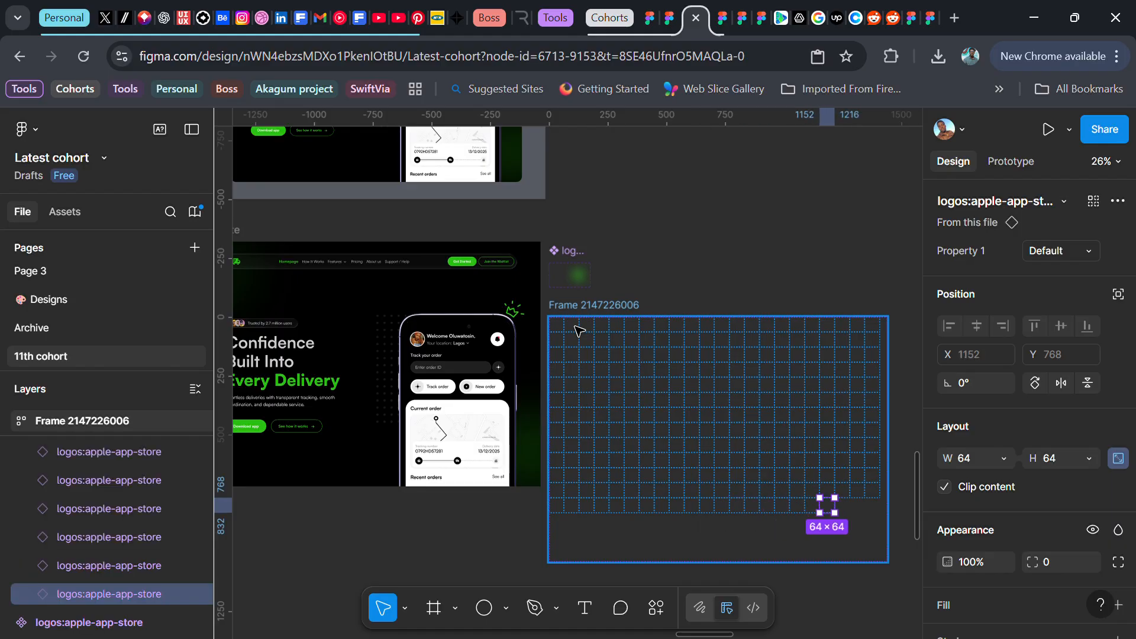
key("ctrl+d")
key("ctrl+d")
key("ctrl+d")
key("ctrl+d")
key("ctrl+d")
key("ctrl+d")
key("ctrl+d")
key("ctrl+d")
key("ctrl+d")
key("ctrl+d")
key("ctrl+d")
key("ctrl+d")
key("ctrl+d")
key("ctrl+d")
key("ctrl+d")
key("ctrl+d")
key("ctrl+d")
key("ctrl+d")
key("ctrl+d")
key("ctrl+d")
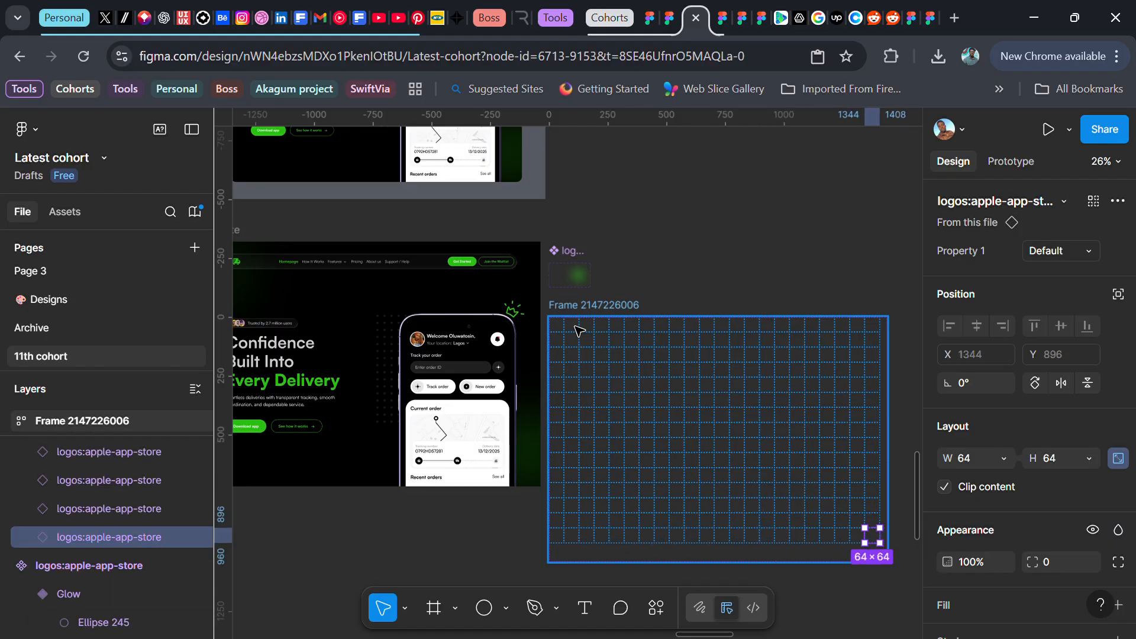
key("ctrl+d")
key("ctrl+d")
key("ctrl+d")
key("ctrl+d")
key("ctrl+d")
key("ctrl+d")
key("ctrl+d")
key("ctrl+d")
key("ctrl+d")
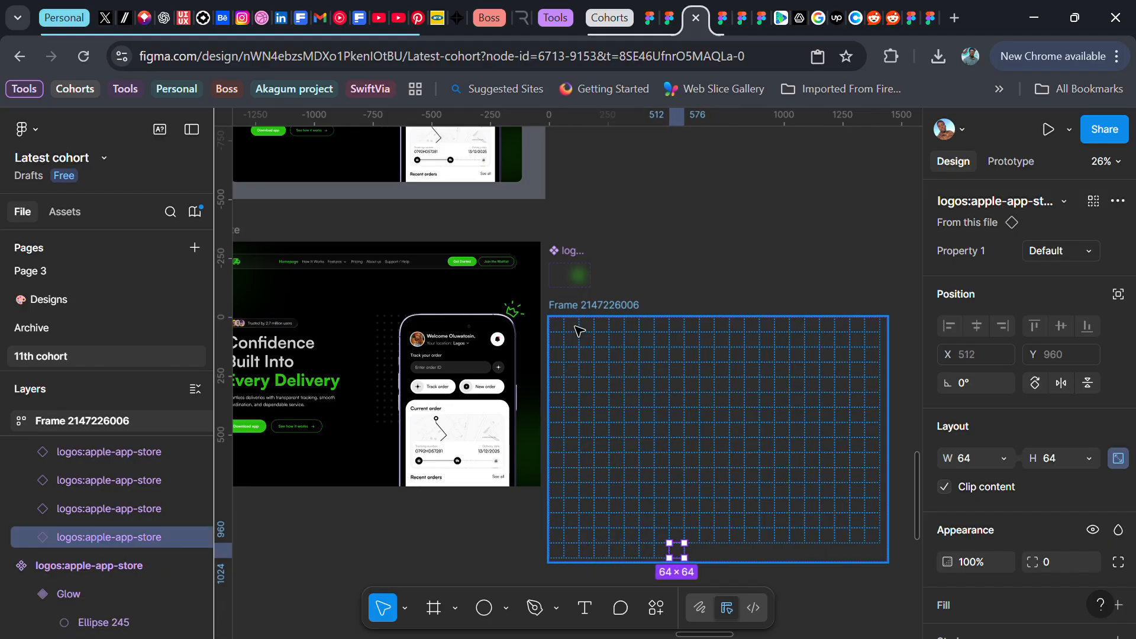
key("ctrl+d")
key("ctrl+d")
key("ctrl+d")
key("ctrl+d")
key("ctrl+d")
key("ctrl+d")
key("ctrl+d")
key("ctrl+d")
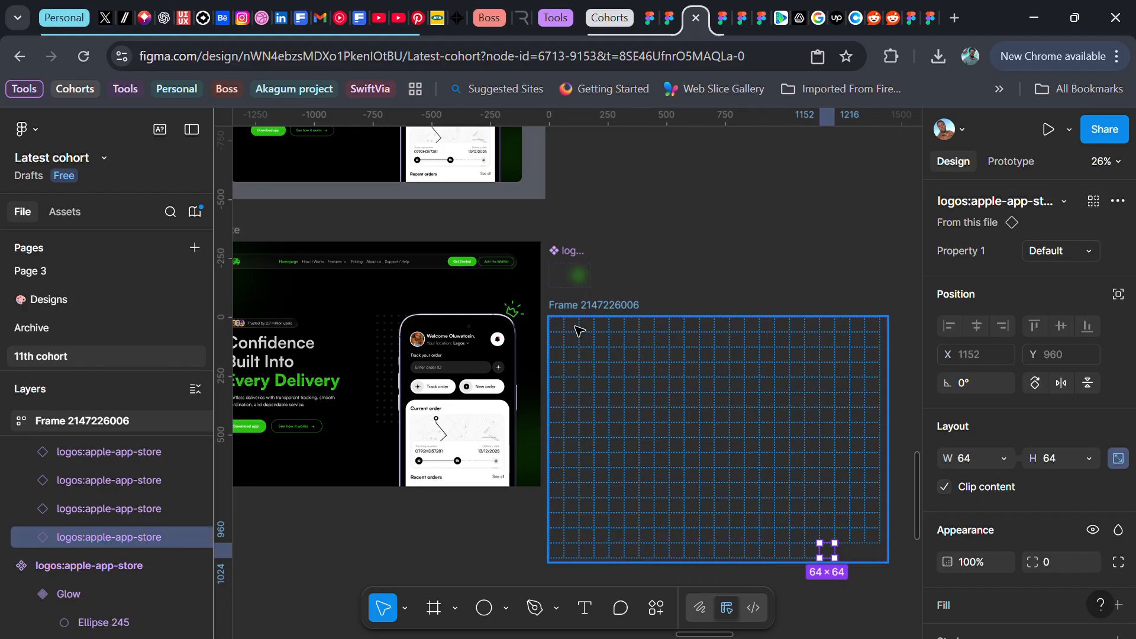
key("ctrl+d")
key("ctrl+d")
key("ctrl+d")
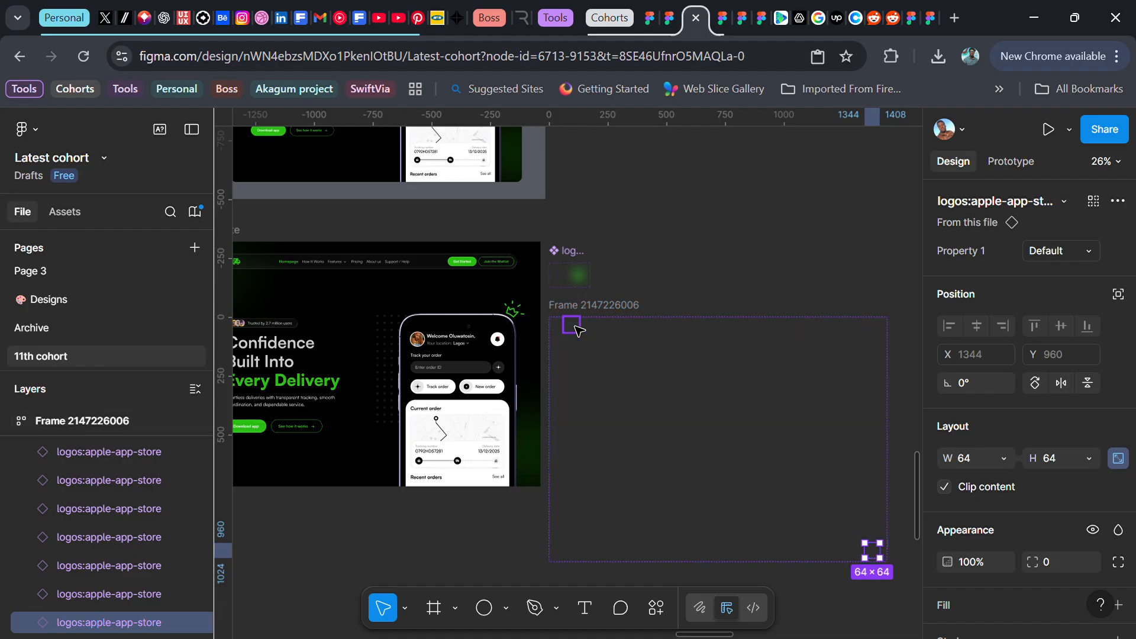
Move the filled auto layout frame into the Website frame and center it both horizontally and vertically
left_click(604, 305)
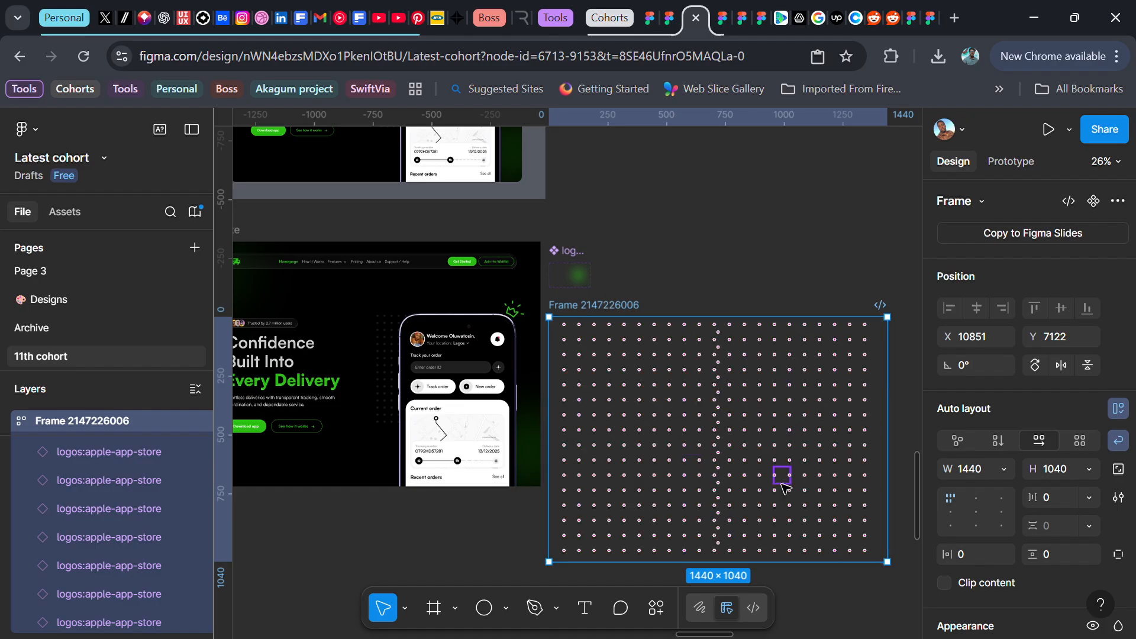
scroll(674, 408, "left", 3)
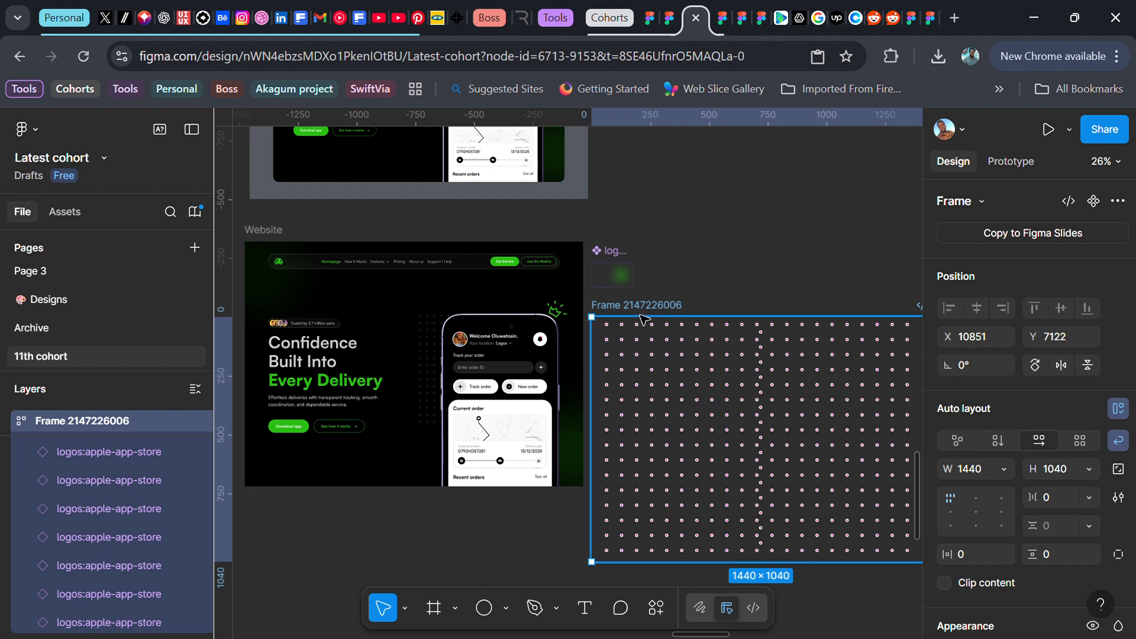
left_click_drag(642, 320, 567, 295)
scroll(566, 295, "left", 3)
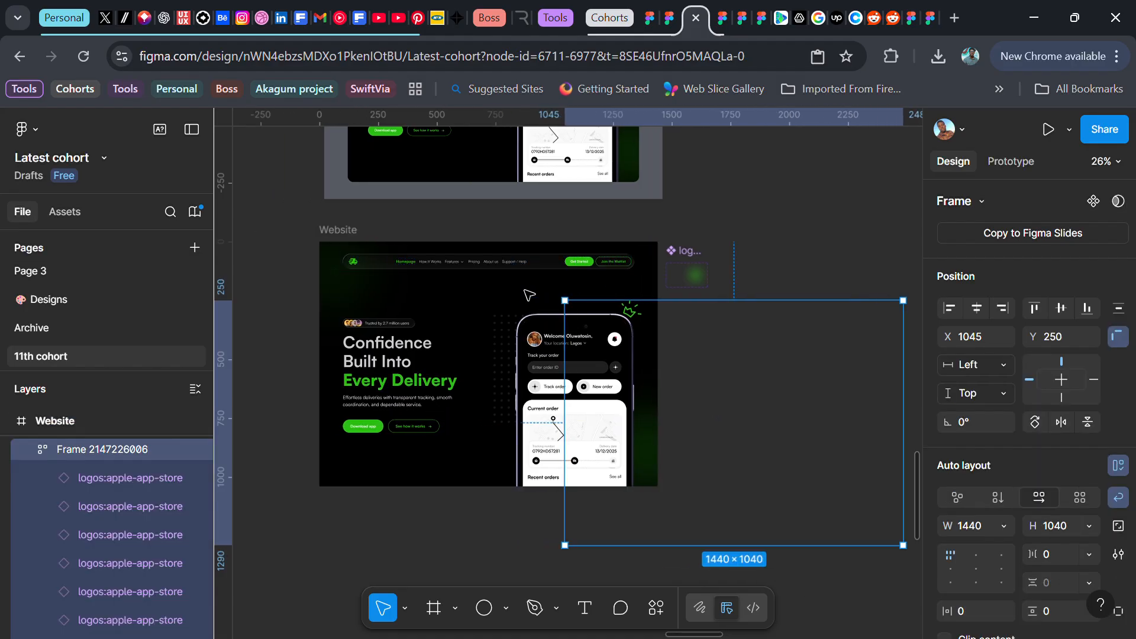
left_click(977, 308)
left_click(1050, 310)
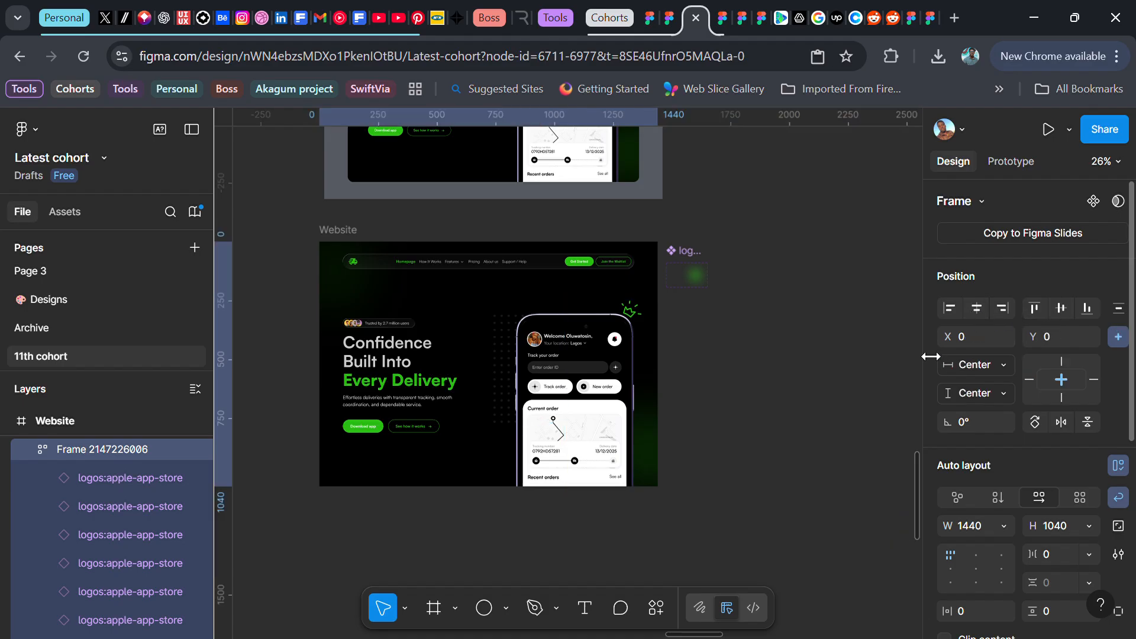
Select the Website frame and open it in prototype presentation view to preview the hover effect
scroll(317, 273, "up", 2)
scroll(316, 273, "up", 1)
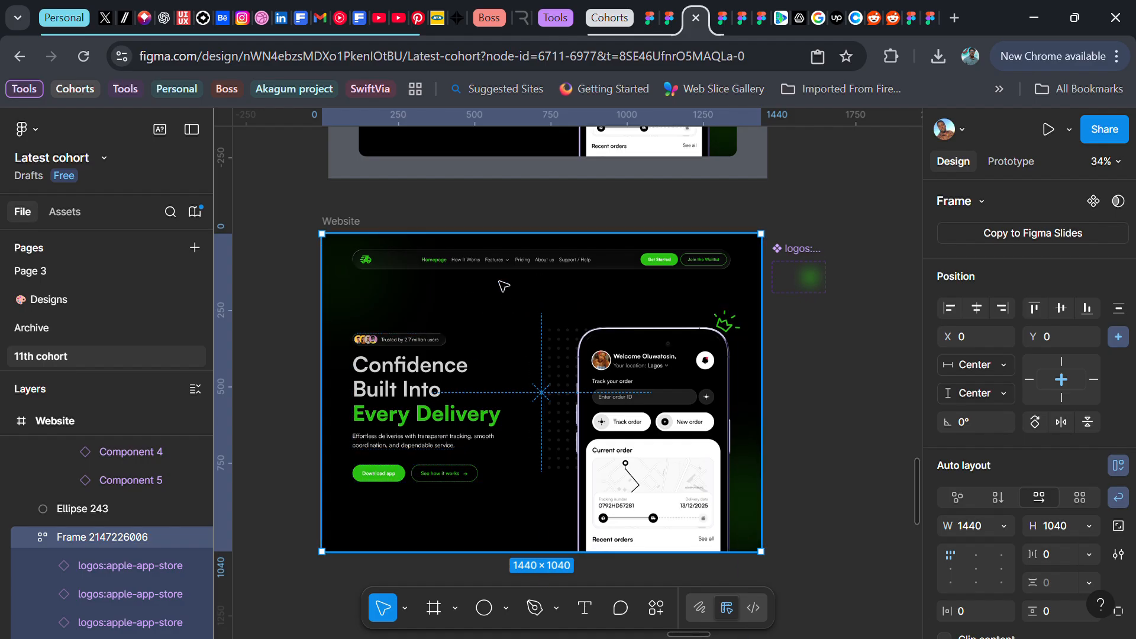
left_click(345, 227)
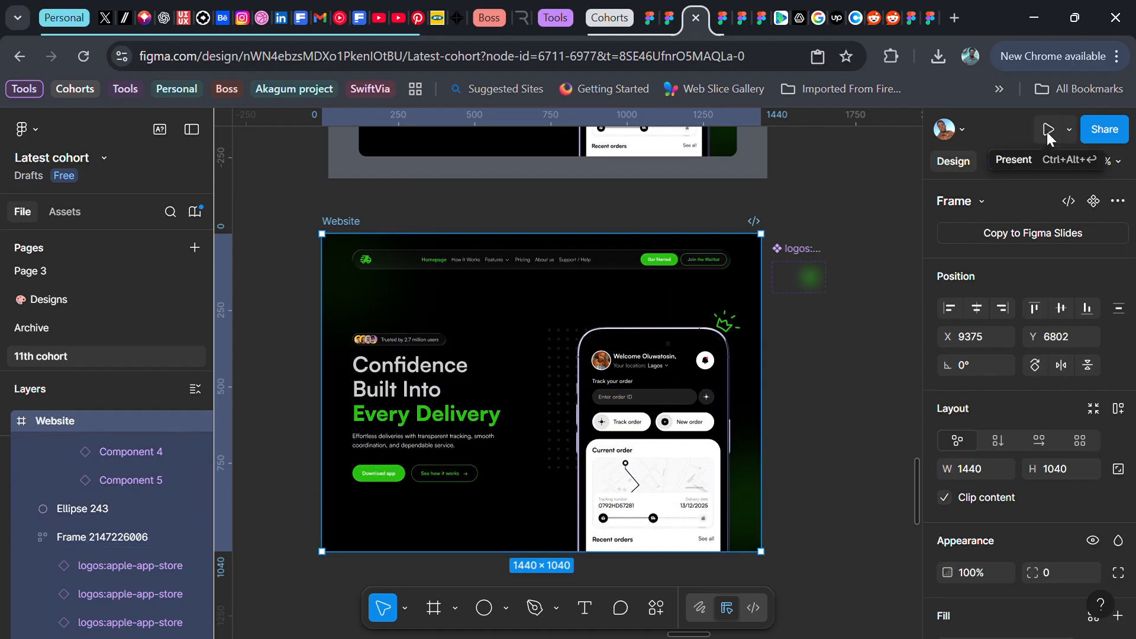
left_click(725, 5)
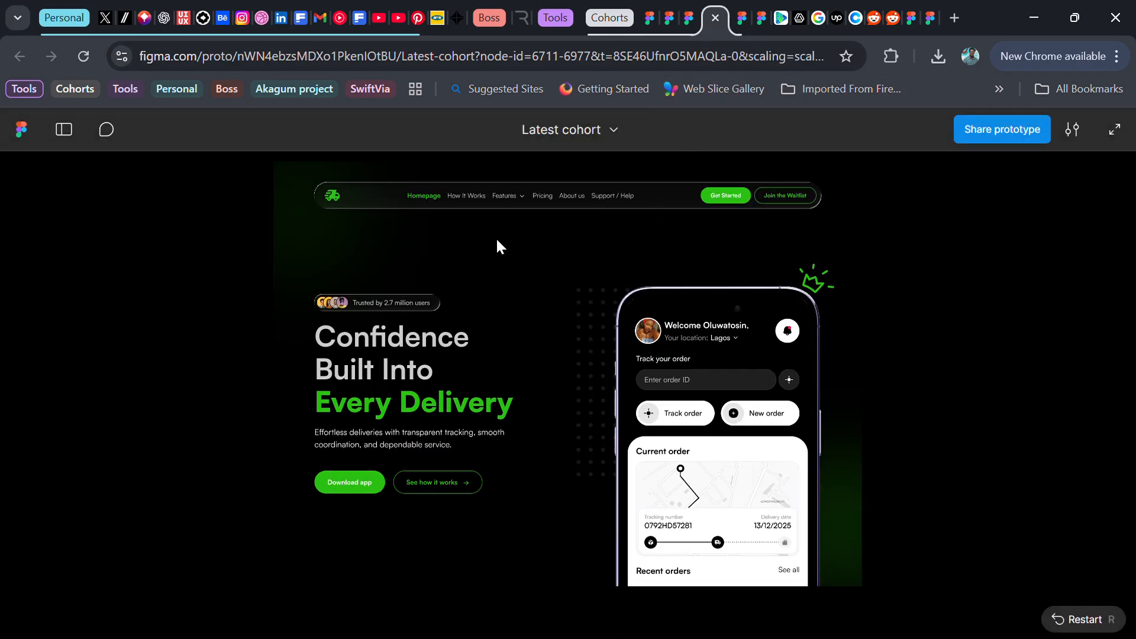